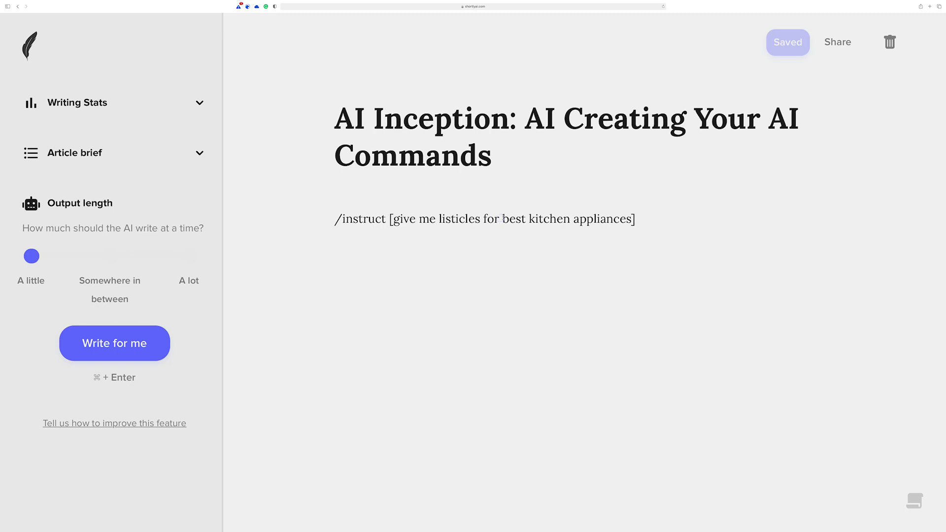
Insert "the" before "best kitchen appliances" in the instruct command and have the AI write from it
{"action": "type", "text": "the"}
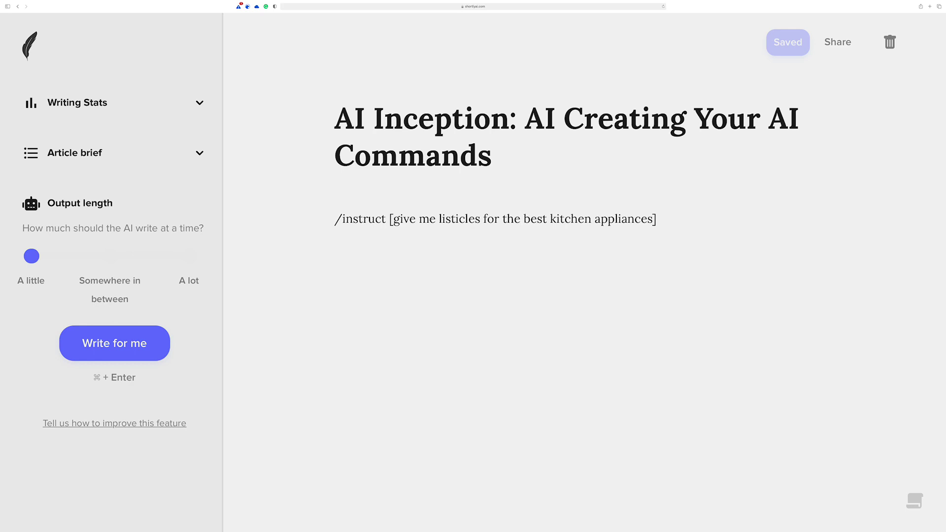
{"action": "left_click", "coordinate": [711, 212]}
{"action": "key", "text": "super+Return"}
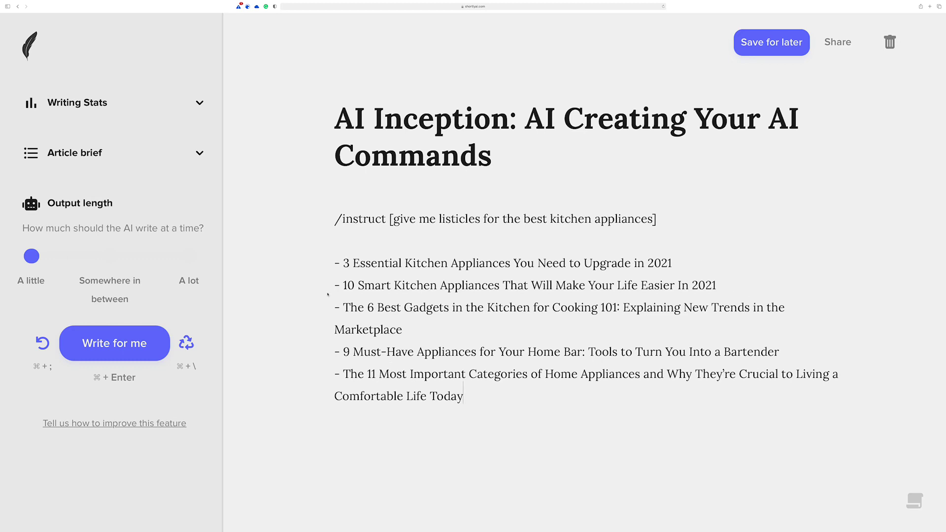
Delete the generated listicle titles and the blank lines below the instruct command
{"action": "left_click_drag", "start_coordinate": [465, 396], "coordinate": [322, 268]}
{"action": "key", "text": "BackSpace"}
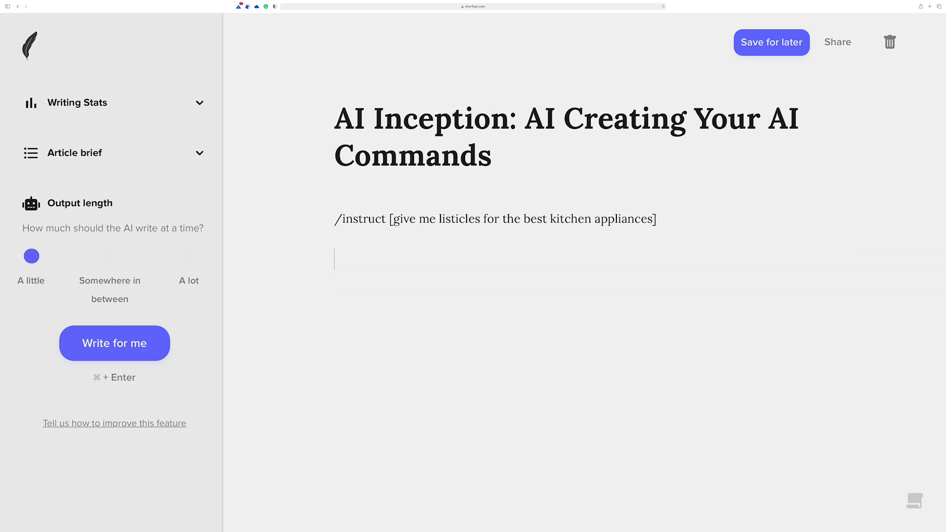
{"action": "key", "text": "BackSpace"}
{"action": "key", "text": "BackSpace"}
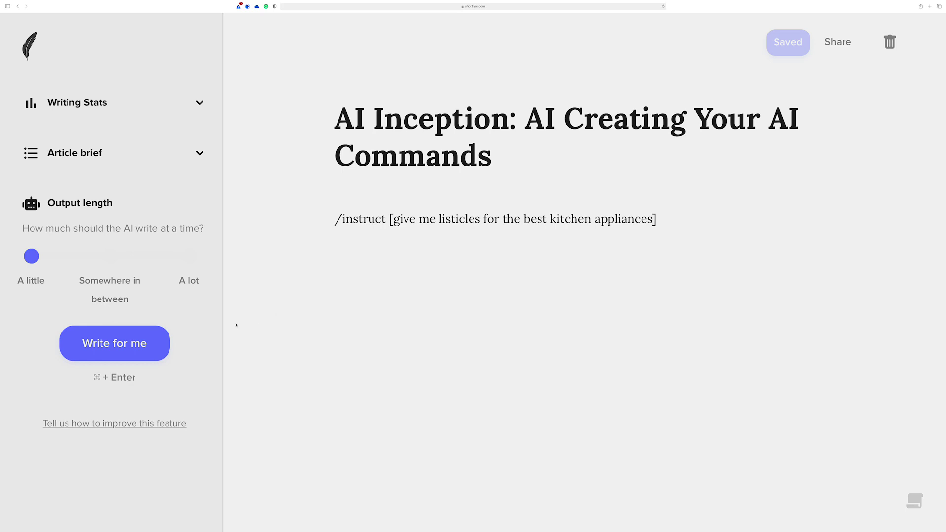
Have the AI write from the instruct command again, and delete the paragraph it generates
{"action": "left_click", "coordinate": [134, 342]}
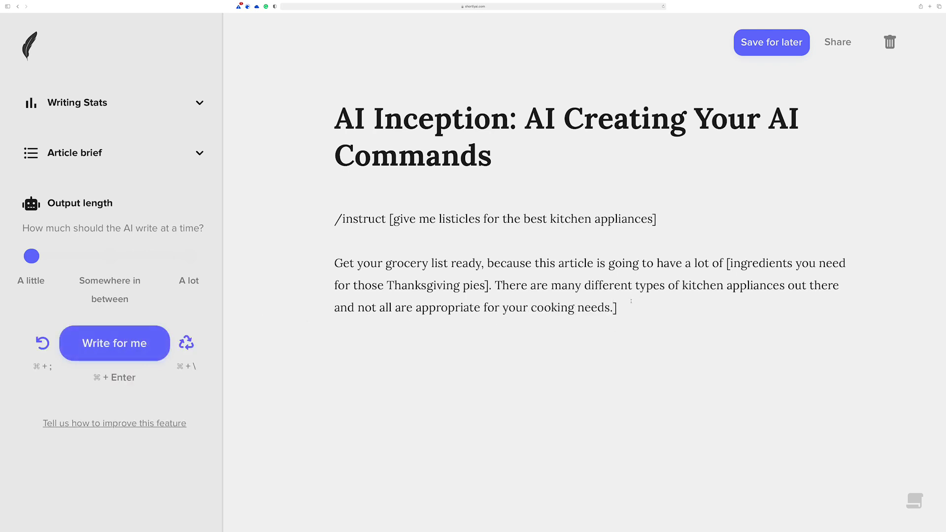
{"action": "left_click_drag", "start_coordinate": [618, 307], "coordinate": [308, 262]}
{"action": "key", "text": "BackSpace"}
{"action": "key", "text": "BackSpace"}
{"action": "key", "text": "BackSpace"}
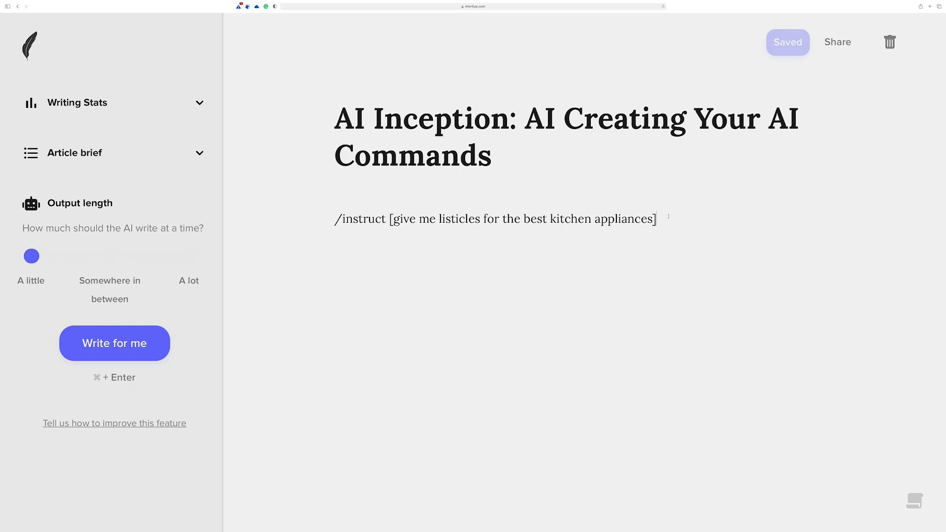
Copy the kitchen appliances instruct command and paste two duplicates on new lines below it
{"action": "left_click_drag", "start_coordinate": [669, 217], "coordinate": [306, 227]}
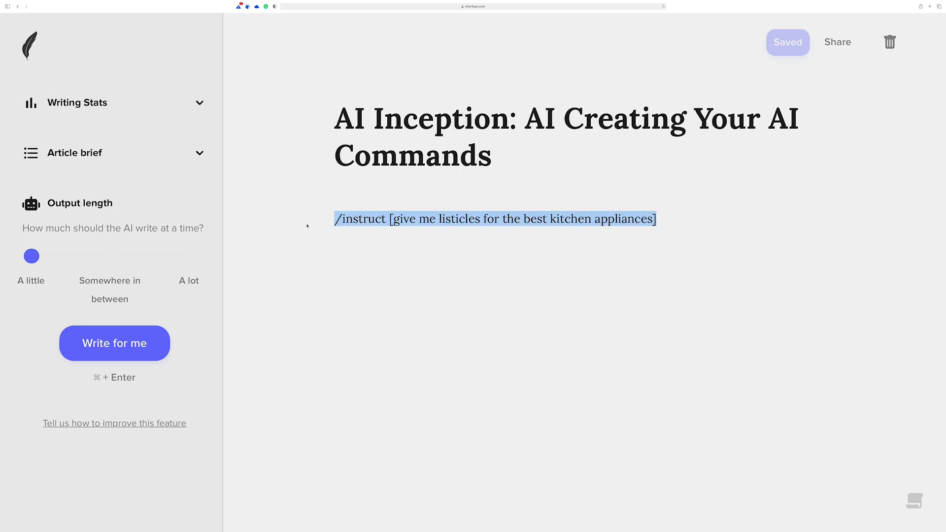
{"action": "left_click", "coordinate": [419, 232]}
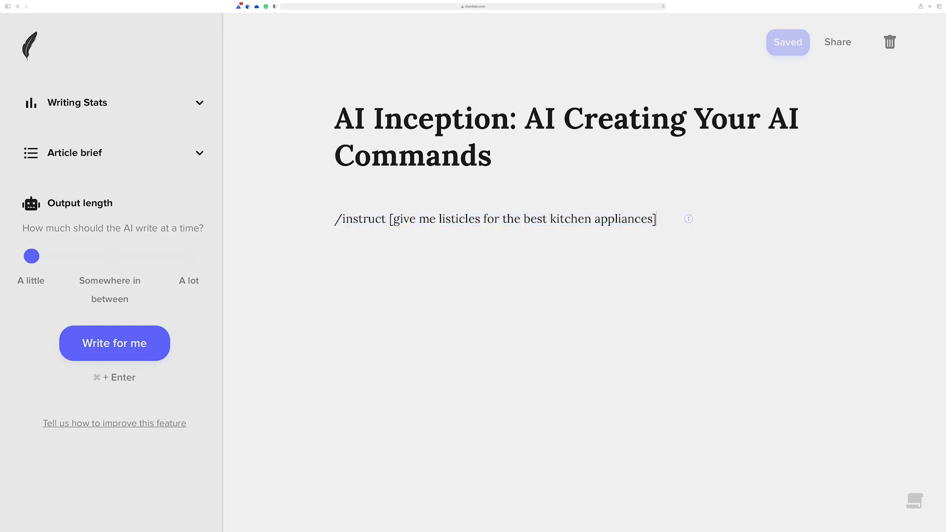
{"action": "key", "text": "Return"}
{"action": "key", "text": "super+v"}
{"action": "key", "text": "super+v"}
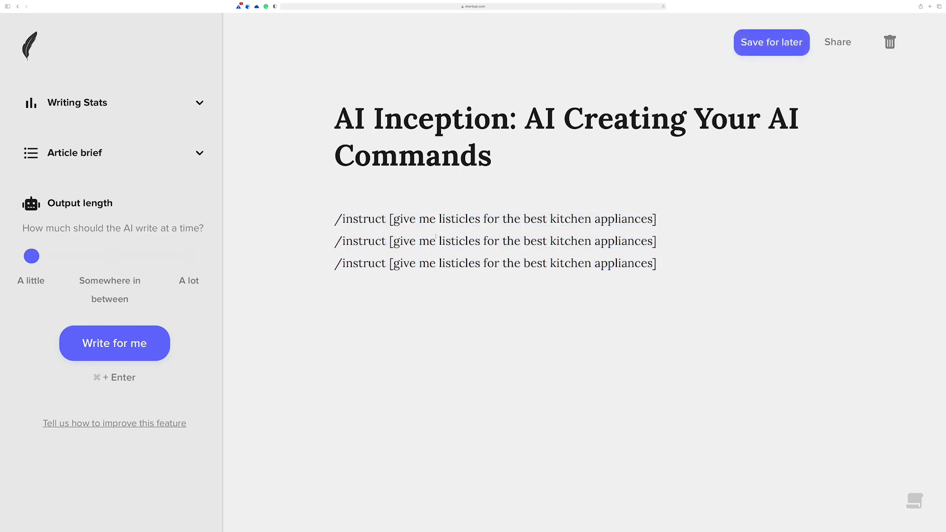
Replace "appliances" with "knives" in the second instruct command
{"action": "left_click", "coordinate": [550, 240]}
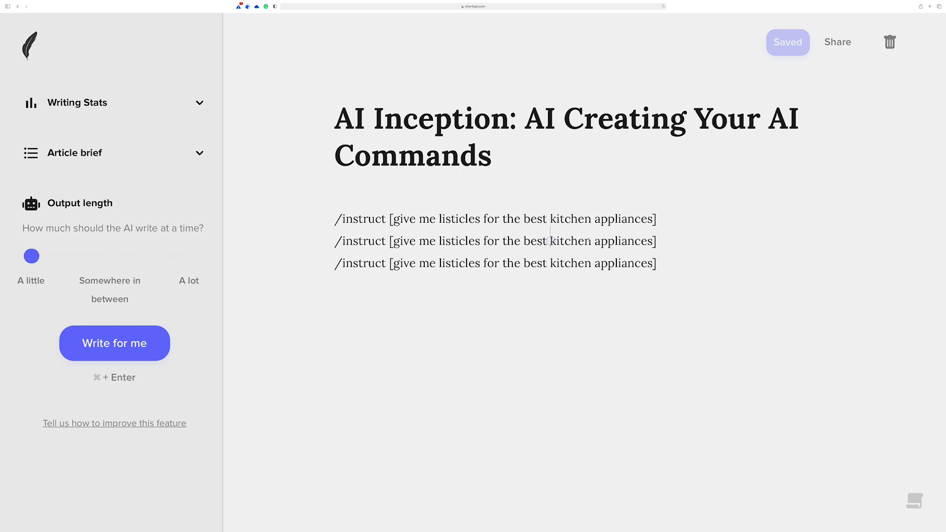
{"action": "double_click", "coordinate": [619, 240]}
{"action": "type", "text": "knives"}
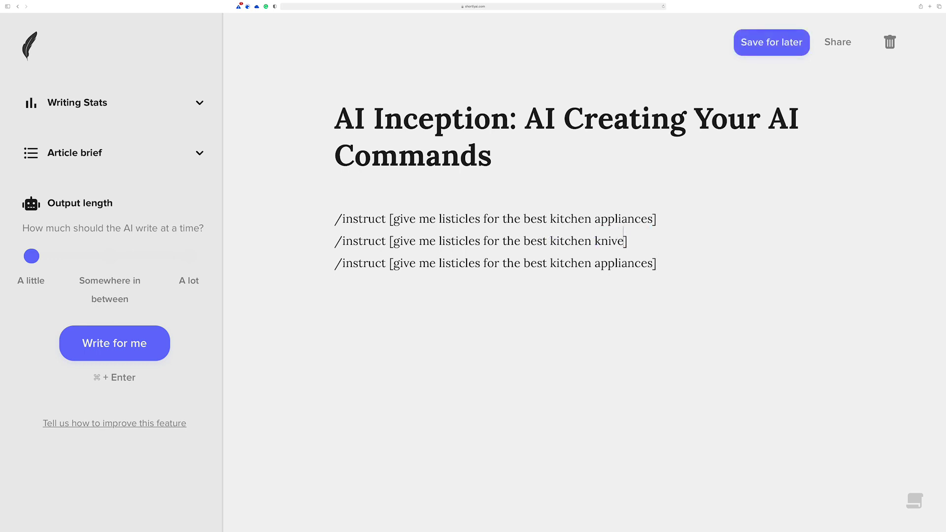
Replace "kitchen appliances" with "cooking recipes" in the third instruct command
{"action": "double_click", "coordinate": [616, 262]}
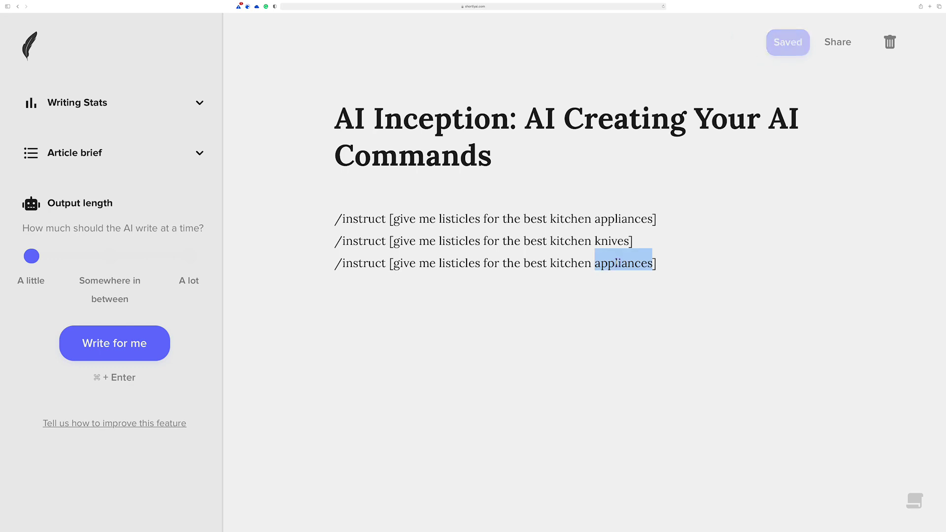
{"action": "key", "text": "BackSpace"}
{"action": "key", "text": "BackSpace"}
{"action": "key", "text": "BackSpace"}
{"action": "key", "text": "BackSpace"}
{"action": "key", "text": "BackSpace"}
{"action": "key", "text": "BackSpace"}
{"action": "key", "text": "BackSpace"}
{"action": "key", "text": "BackSpace"}
{"action": "key", "text": "BackSpace"}
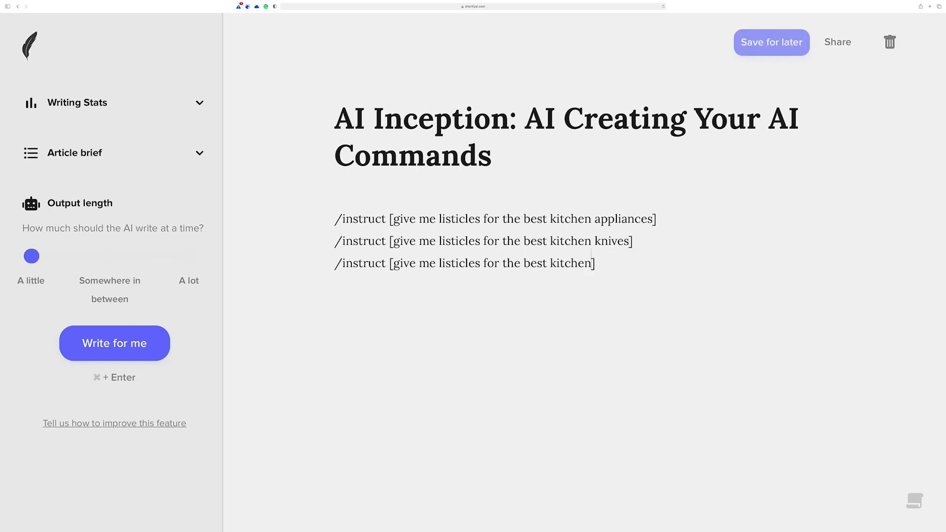
{"action": "type", "text": "cooking re"}
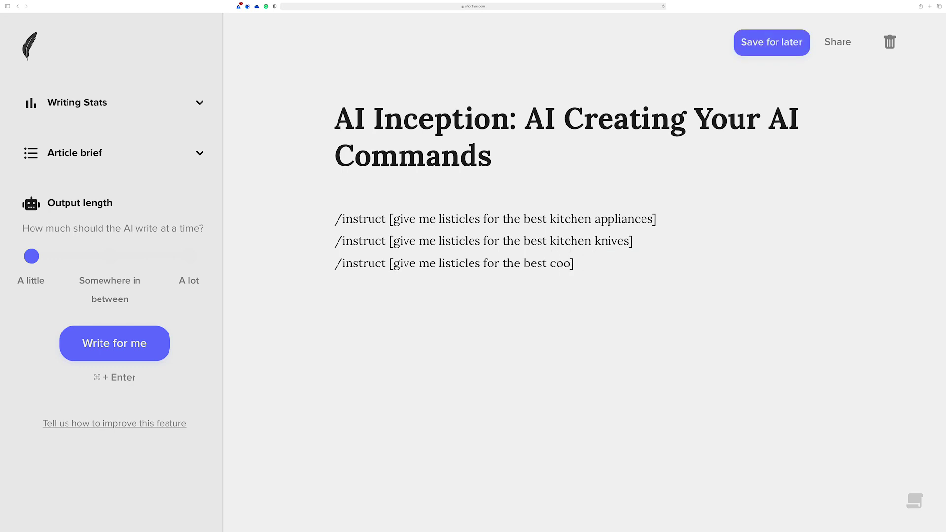
{"action": "type", "text": "cipes"}
{"action": "left_click", "coordinate": [673, 266]}
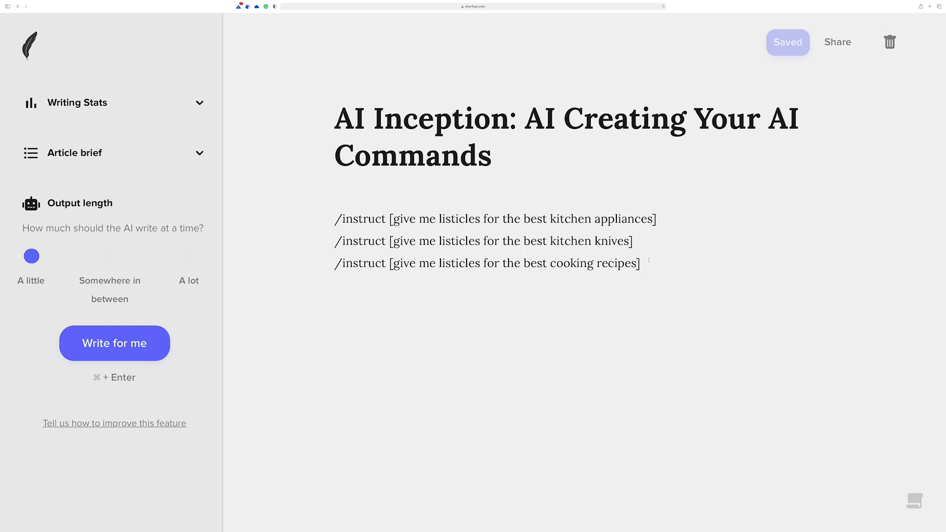
Start a new line with "/" below the cooking recipes command and have the AI continue the list
{"action": "key", "text": "Return"}
{"action": "type", "text": "/"}
{"action": "key", "text": "super+Return"}
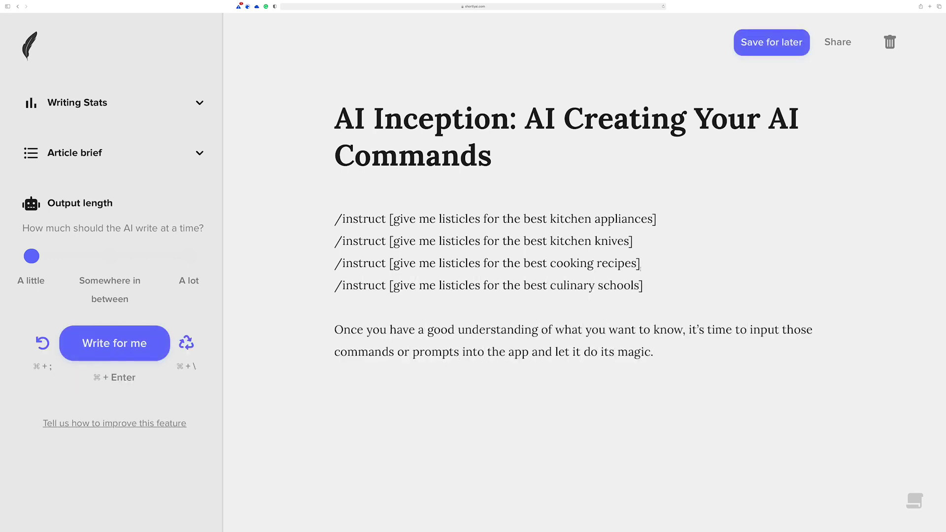
Replace the generated closing paragraph with a "/" on a new line and have the AI write more commands
{"action": "left_click_drag", "start_coordinate": [658, 352], "coordinate": [318, 304]}
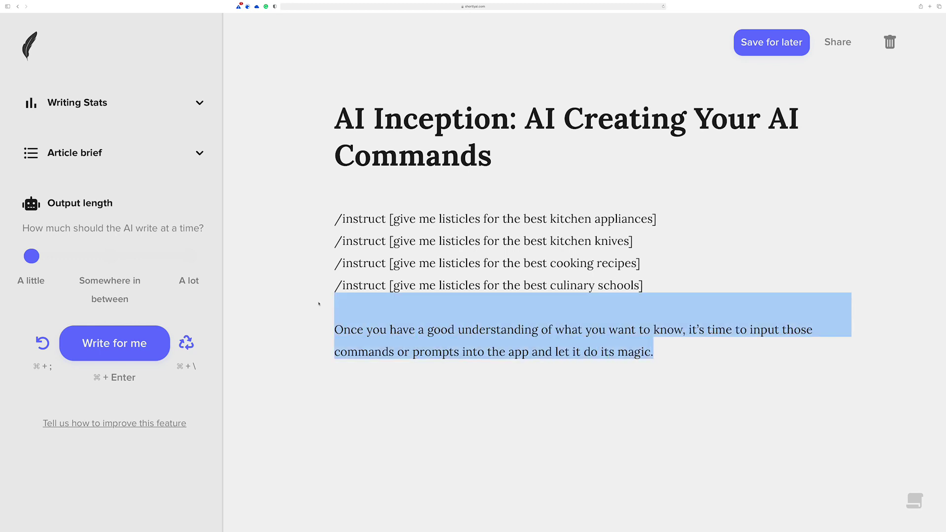
{"action": "type", "text": "/"}
{"action": "key", "text": "super+Return"}
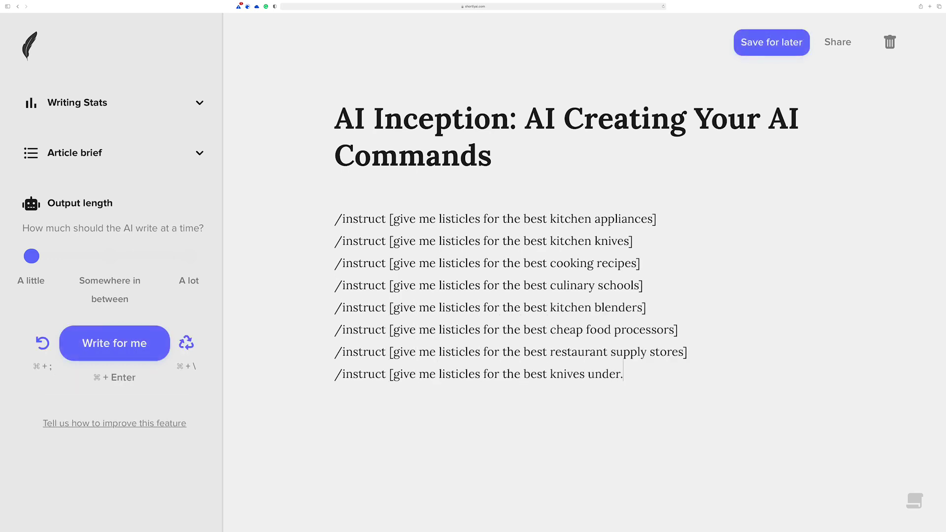
Remove the trailing period from the incomplete "best knives under" command and have the AI continue from there
{"action": "key", "text": "BackSpace"}
{"action": "type", "text": "]"}
{"action": "key", "text": "BackSpace"}
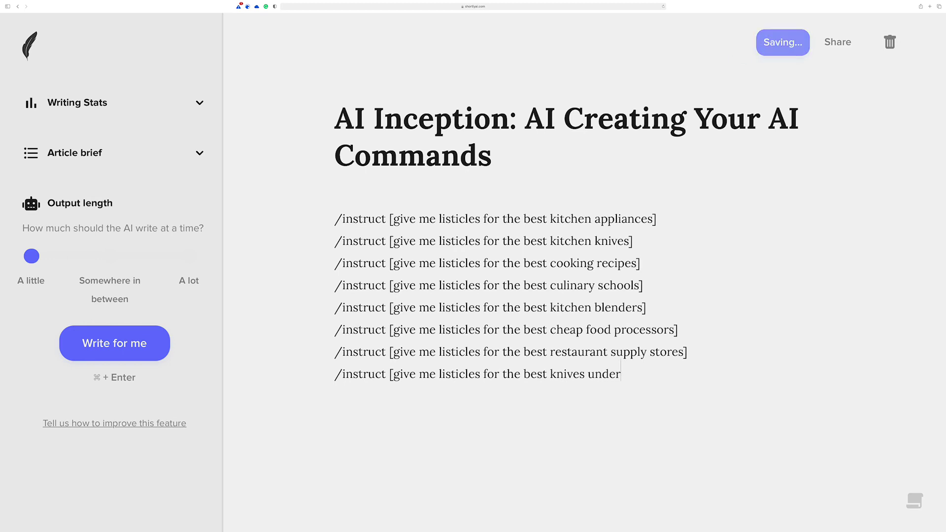
{"action": "key", "text": "super+Return"}
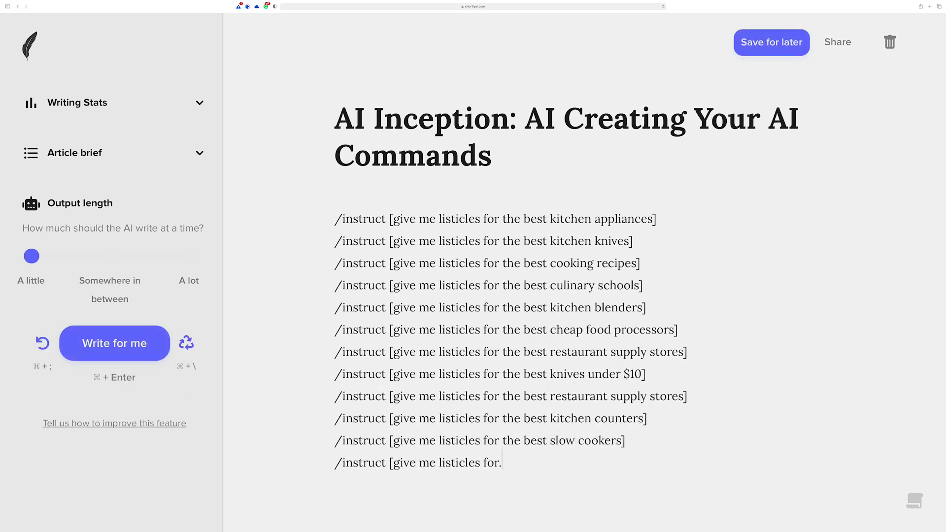
Delete the incomplete last instruct command and its empty line below the slow cookers command
{"action": "key", "text": "BackSpace"}
{"action": "key", "text": "BackSpace"}
{"action": "key", "text": "super+shift+Left"}
{"action": "key", "text": "BackSpace"}
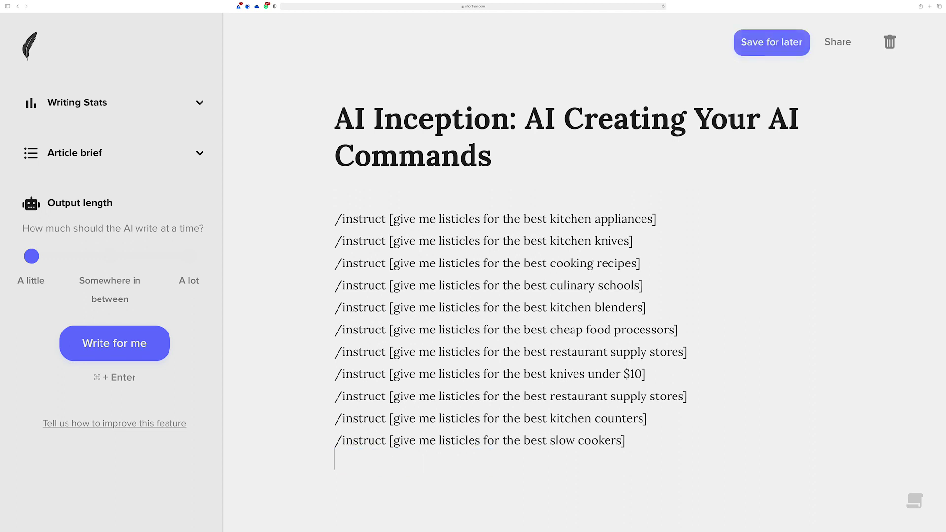
{"action": "key", "text": "BackSpace"}
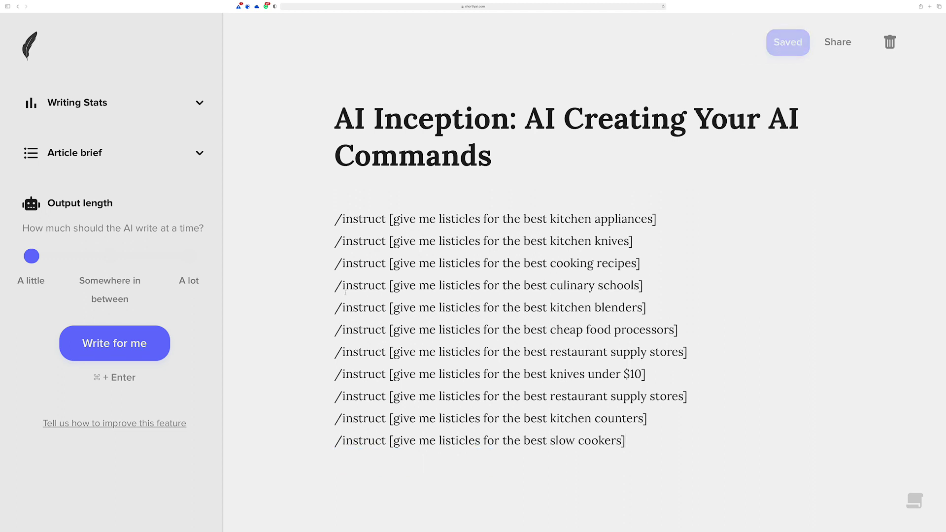
Delete all instruct commands from cooking recipes through slow cookers, keeping the kitchen appliances and kitchen knives commands
{"action": "scroll", "coordinate": [570, 343], "scroll_direction": "down", "scroll_amount": 3}
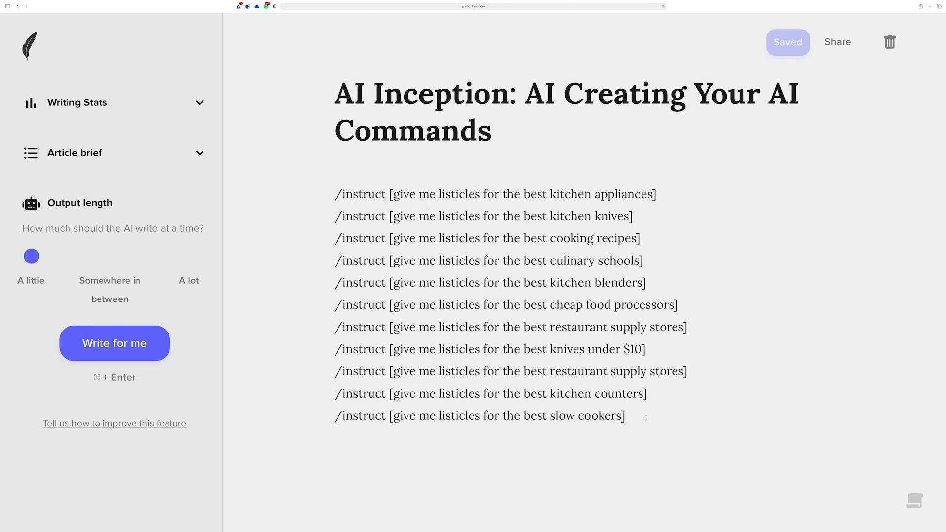
{"action": "left_click_drag", "start_coordinate": [647, 417], "coordinate": [314, 242]}
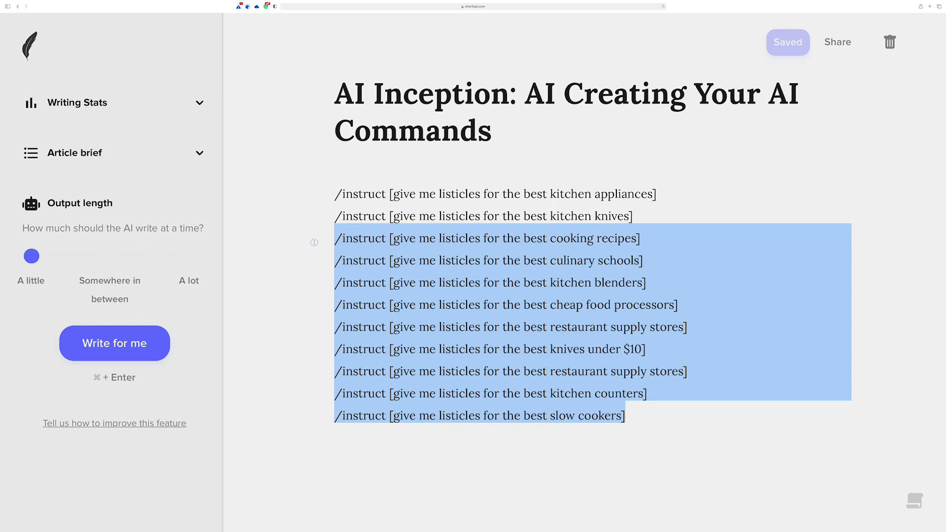
{"action": "key", "text": "BackSpace"}
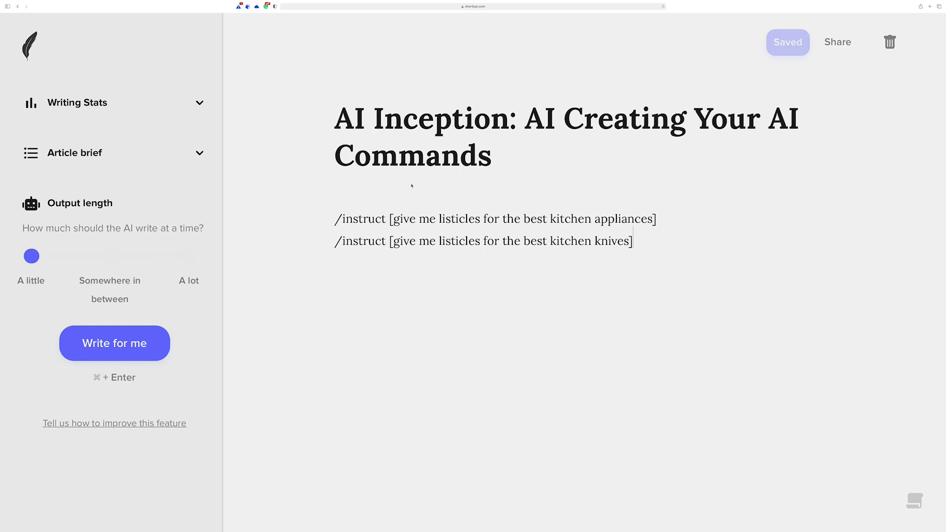
Expand the article brief section and replace the document title with "kitchen"
{"action": "left_click", "coordinate": [200, 154]}
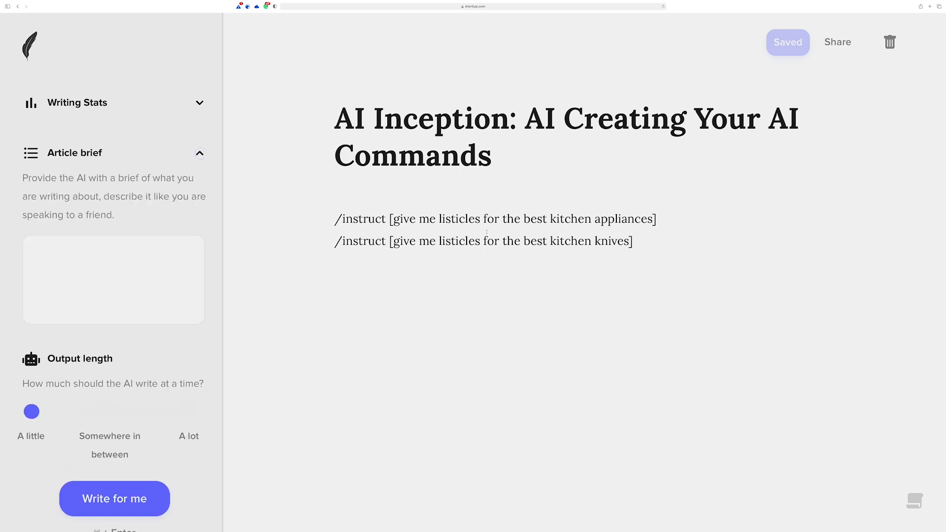
{"action": "left_click_drag", "start_coordinate": [637, 240], "coordinate": [322, 218]}
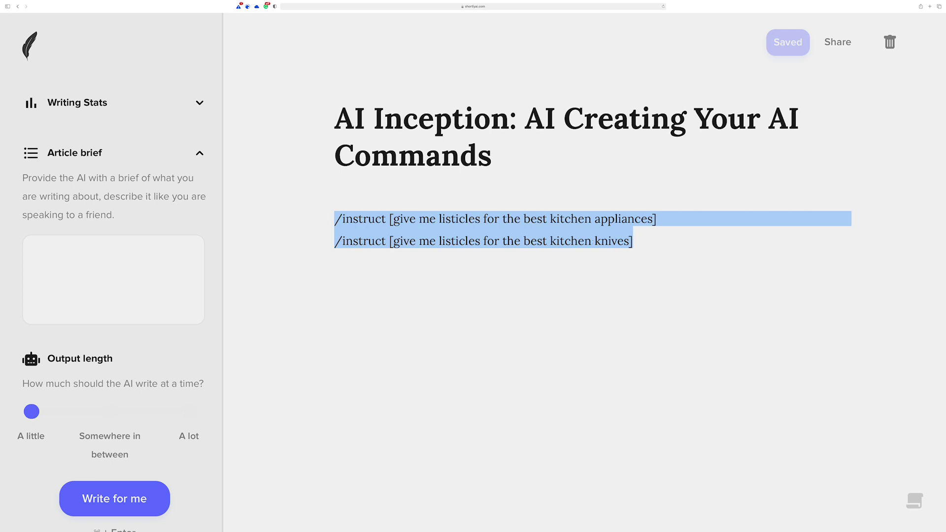
{"action": "triple_click", "coordinate": [491, 156]}
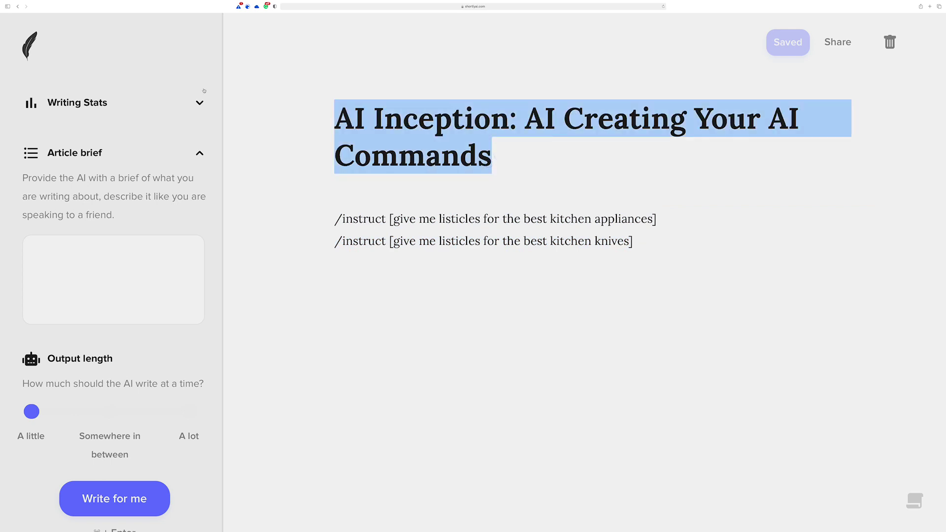
{"action": "type", "text": "kitchen"}
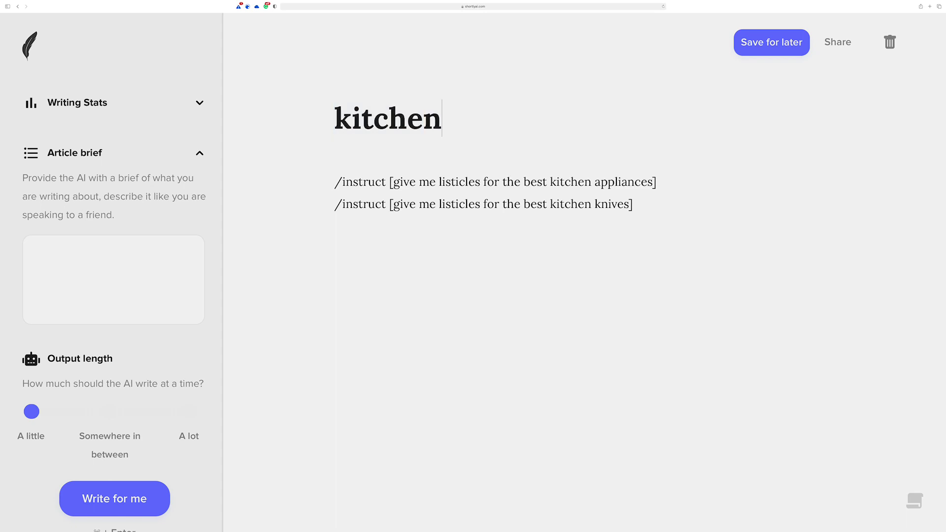
Start a new line with "/" below the kitchen knives command and have the AI generate more commands
{"action": "left_click", "coordinate": [95, 258]}
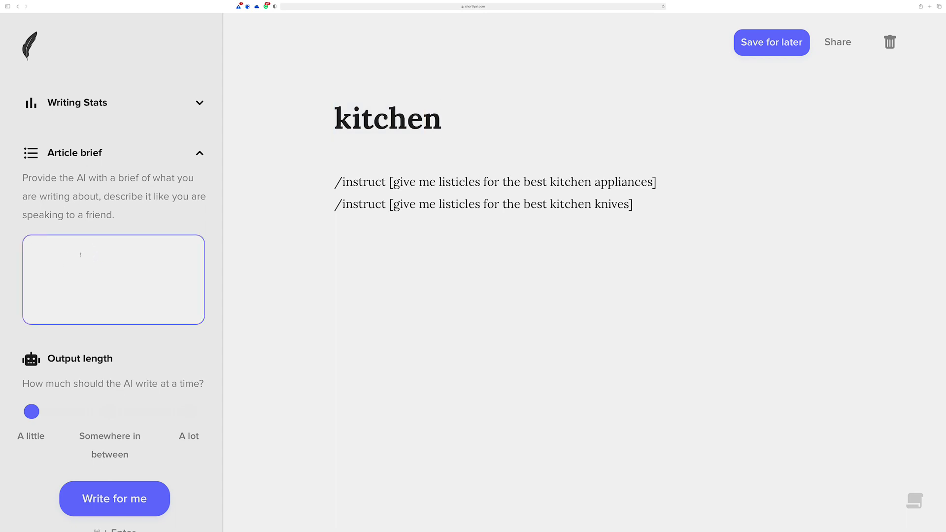
{"action": "left_click", "coordinate": [635, 206]}
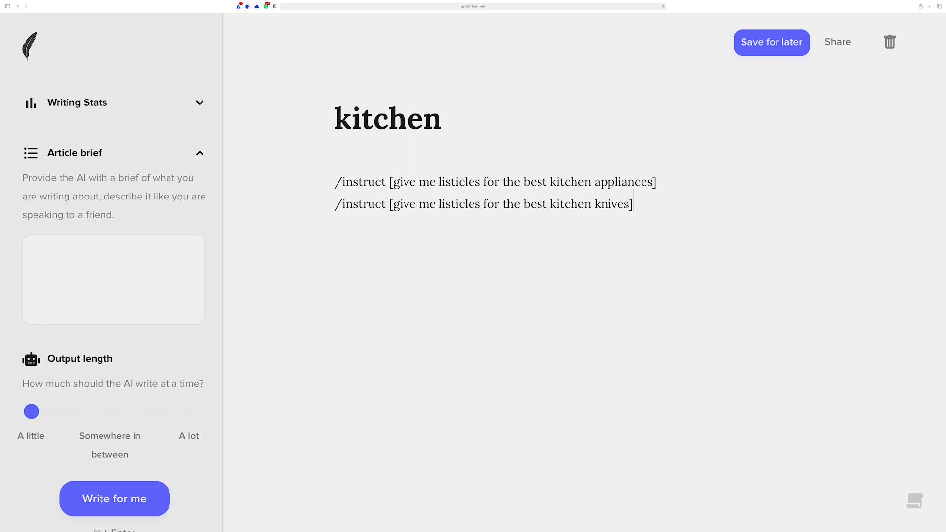
{"action": "key", "text": "Return"}
{"action": "type", "text": "/"}
{"action": "key", "text": "super+Return"}
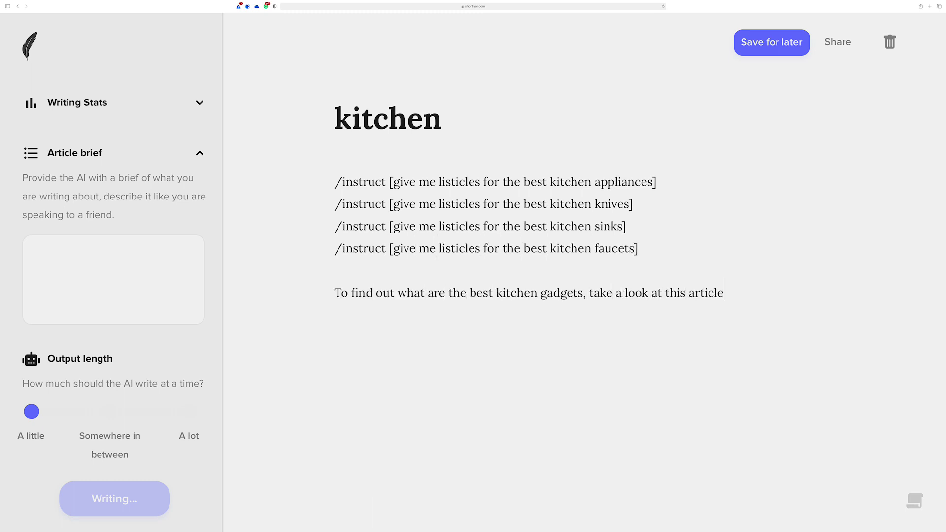
Replace the generated kitchen gadgets paragraph with a "/" on a new line and have the AI continue
{"action": "left_click_drag", "start_coordinate": [780, 309], "coordinate": [343, 266]}
{"action": "type", "text": "/"}
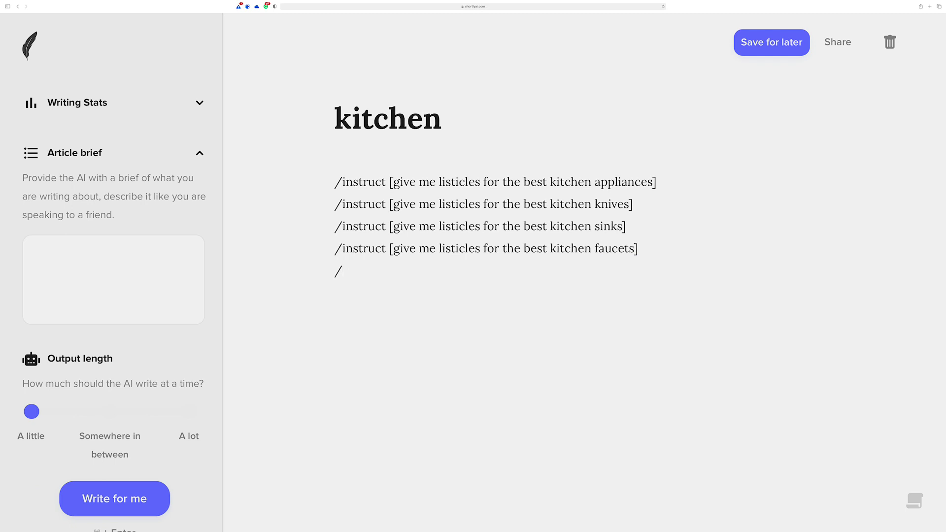
{"action": "key", "text": "super+Return"}
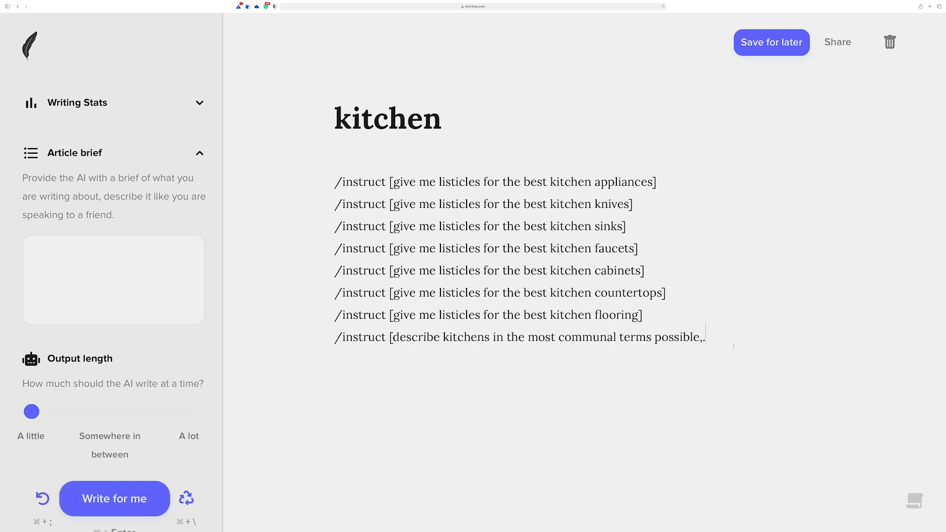
Delete the incomplete instruct line about describing kitchens in communal terms, together with its empty line
{"action": "left_click_drag", "start_coordinate": [733, 346], "coordinate": [523, 343]}
{"action": "mouse_move", "coordinate": [267, 348]}
{"action": "left_mouse_down"}
{"action": "mouse_move", "coordinate": [248, 347]}
{"action": "mouse_move", "coordinate": [275, 340]}
{"action": "left_mouse_up"}
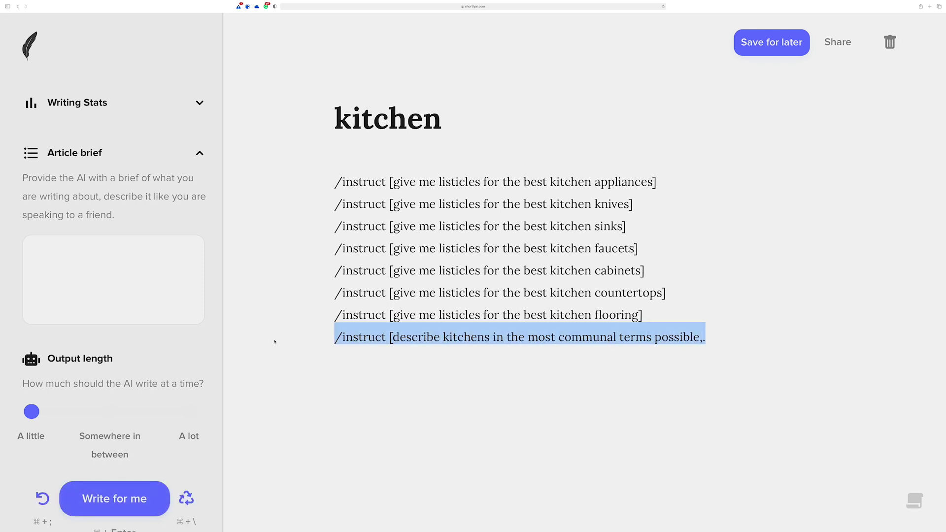
{"action": "key", "text": "BackSpace"}
{"action": "key", "text": "BackSpace"}
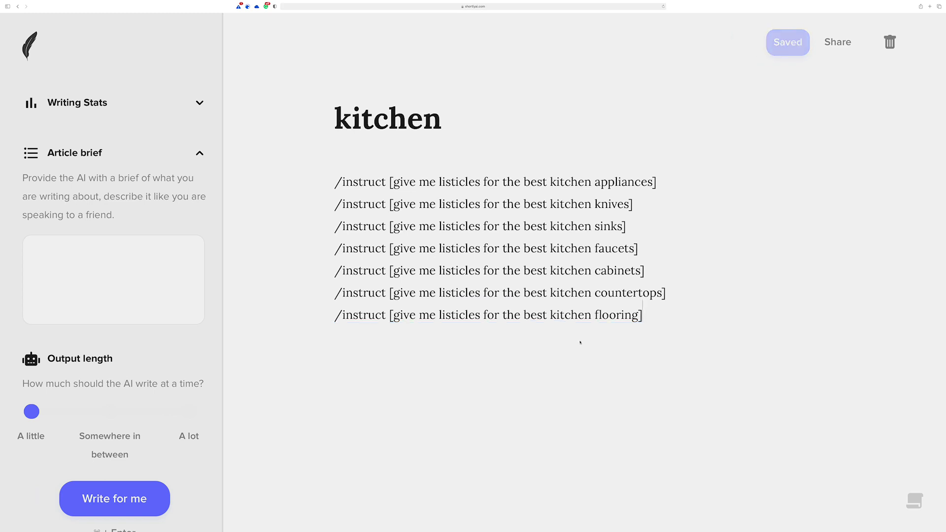
Generate listicles from the kitchen appliances command, undoing the first result and generating again
{"action": "left_click", "coordinate": [680, 178]}
{"action": "key", "text": "super+Return"}
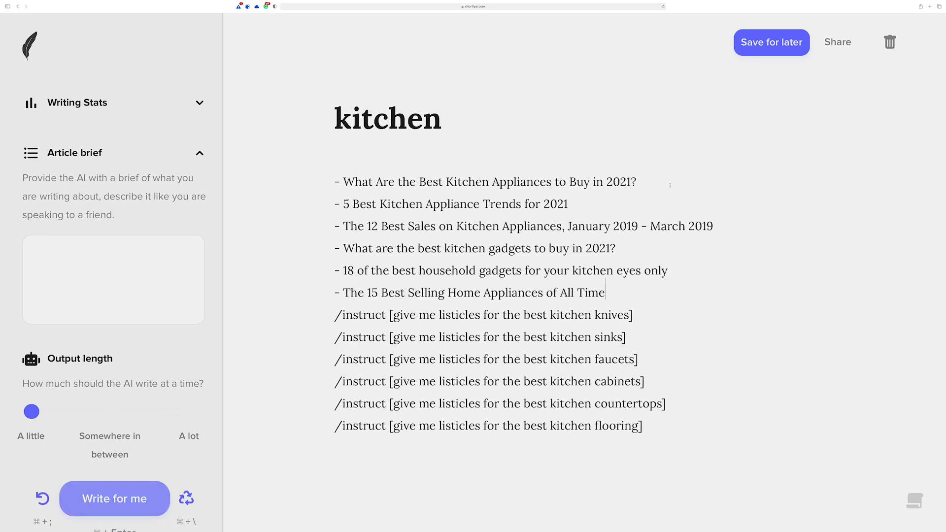
{"action": "key", "text": "super+semicolon"}
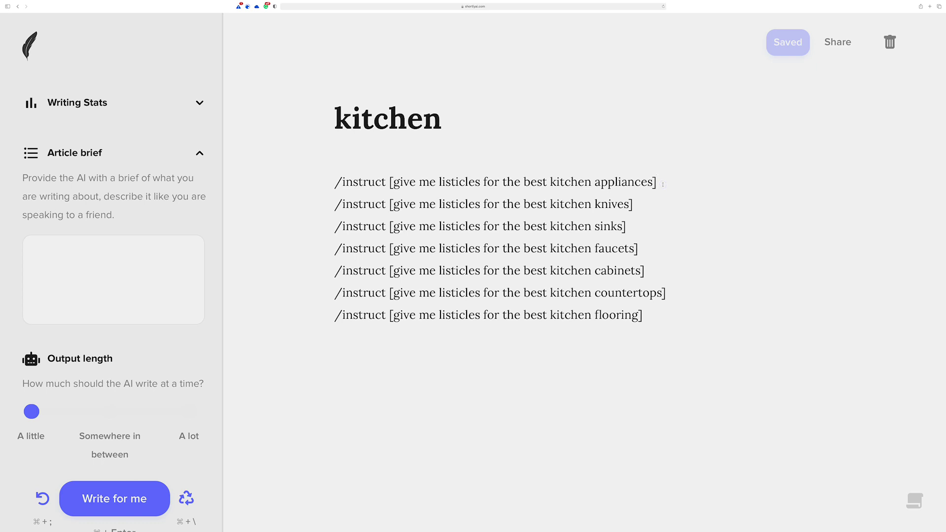
{"action": "key", "text": "super+Return"}
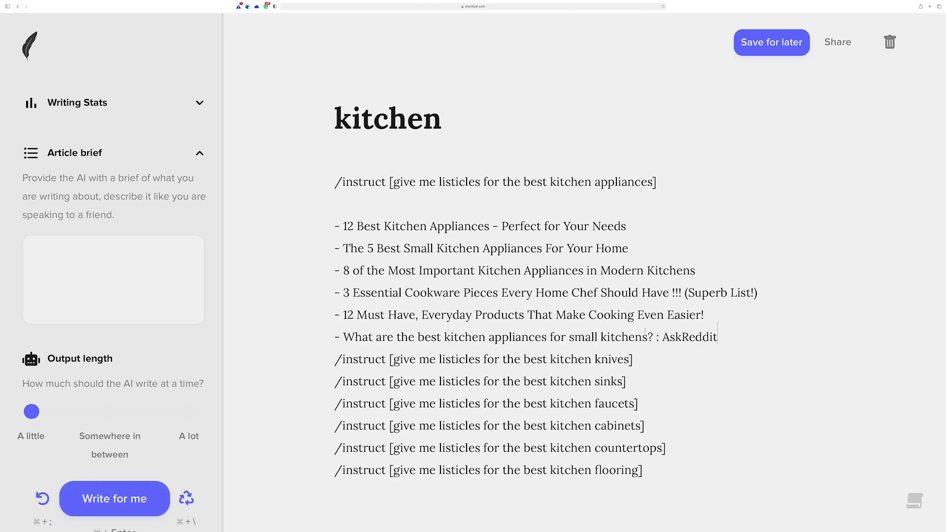
Insert a blank line before the kitchen knives command and remove the one directly below the kitchen appliances command
{"action": "left_click", "coordinate": [730, 338]}
{"action": "key", "text": "Return"}
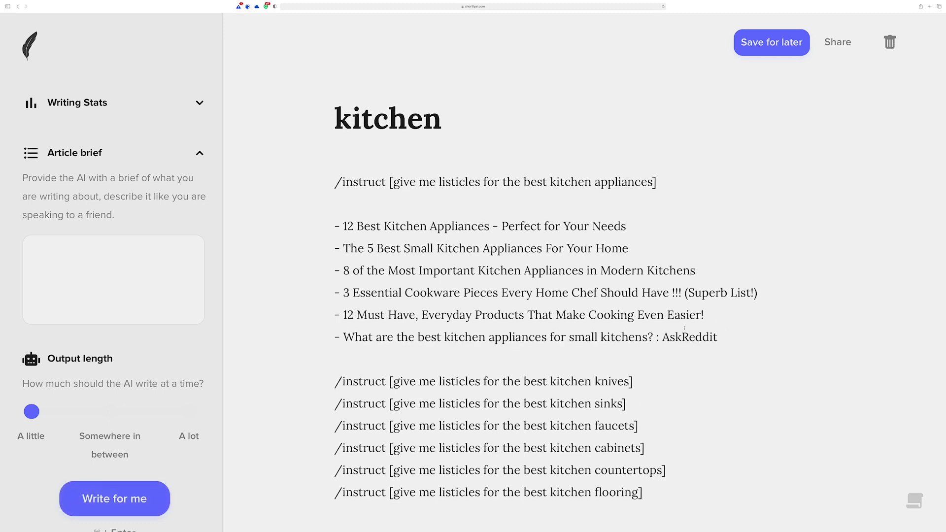
{"action": "left_click", "coordinate": [645, 376]}
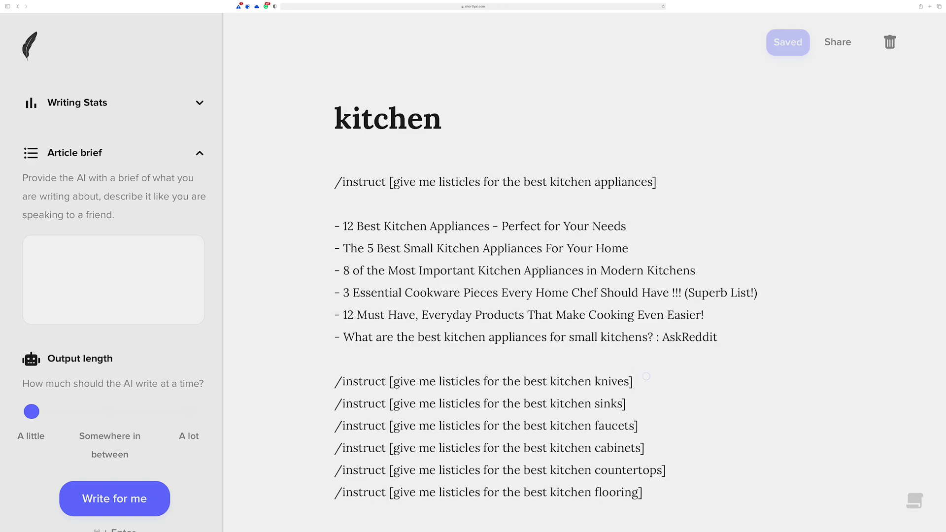
{"action": "scroll", "coordinate": [646, 376], "scroll_direction": "down", "scroll_amount": 2}
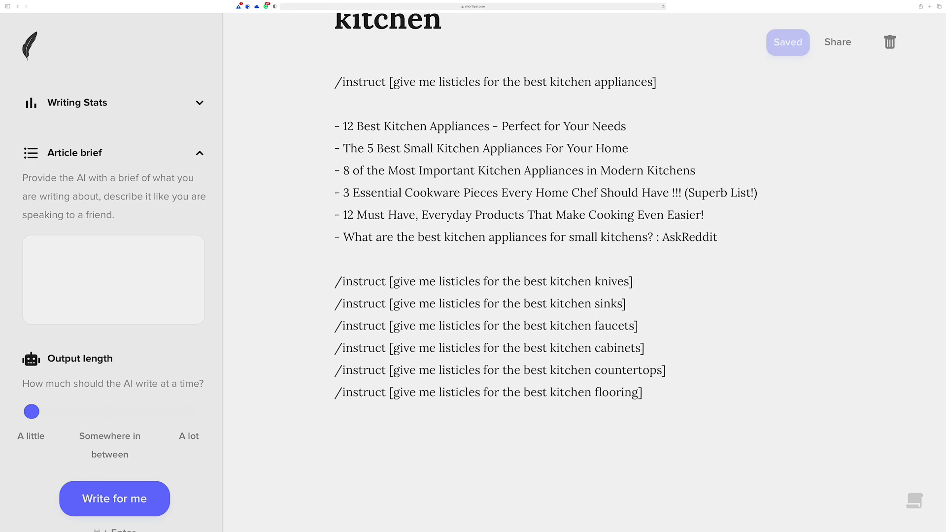
{"action": "left_click_drag", "start_coordinate": [655, 82], "coordinate": [390, 82]}
{"action": "left_click", "coordinate": [382, 106]}
{"action": "key", "text": "BackSpace"}
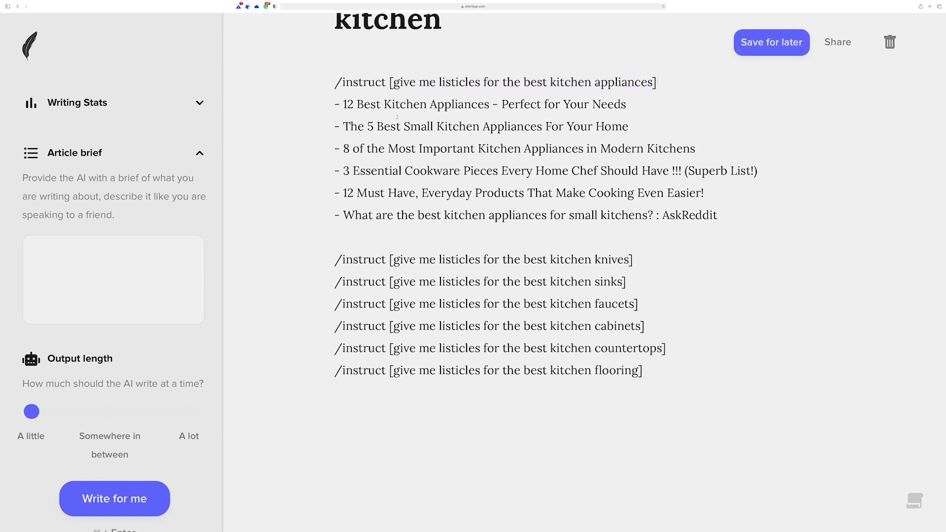
Generate listicles from the kitchen knives command, keeping them directly beneath it with a blank line before the kitchen sinks command
{"action": "left_click", "coordinate": [633, 250]}
{"action": "key", "text": "super+Return"}
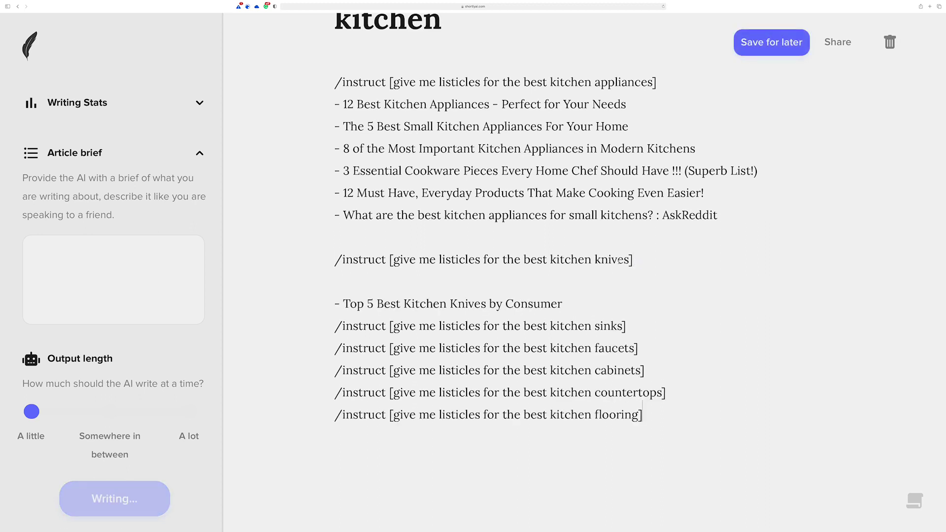
{"action": "left_click", "coordinate": [513, 283]}
{"action": "key", "text": "BackSpace"}
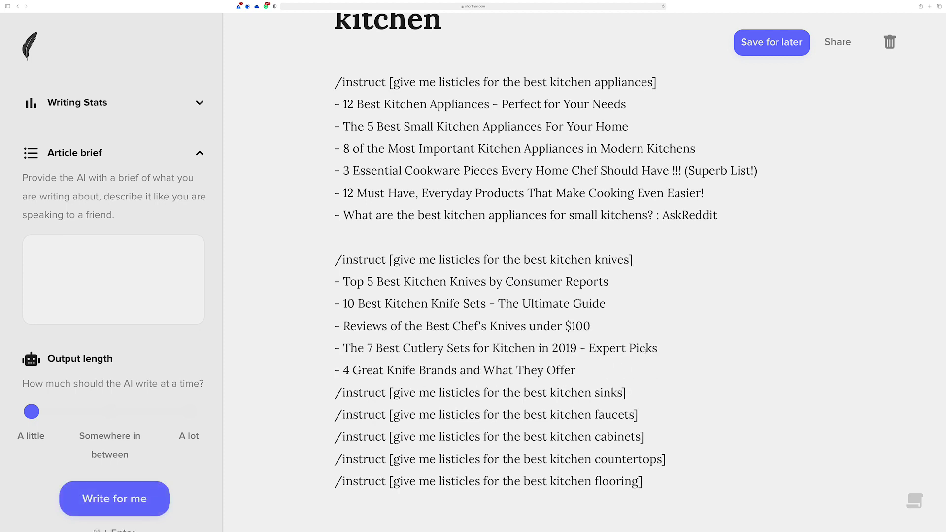
{"action": "left_click", "coordinate": [612, 366]}
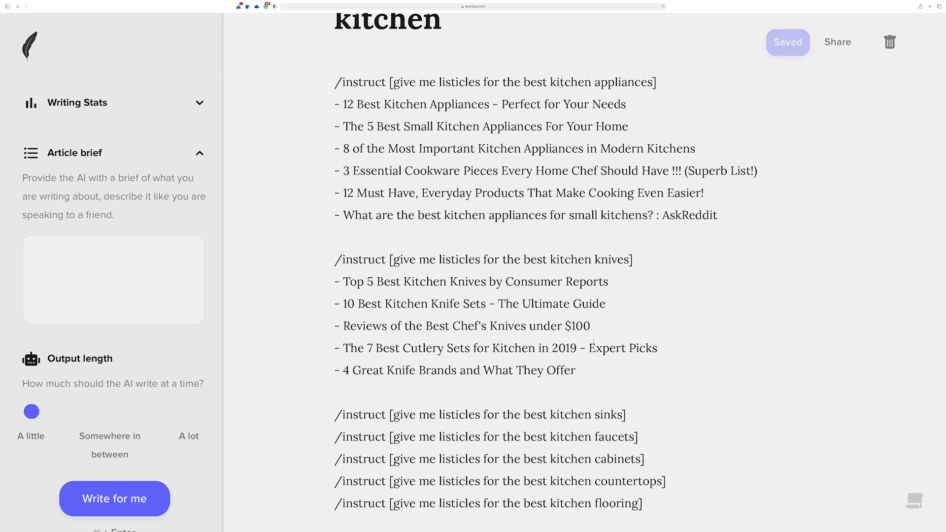
Delete all the body text below the title and undo the deletion
{"action": "scroll", "coordinate": [623, 163], "scroll_direction": "down", "scroll_amount": 5}
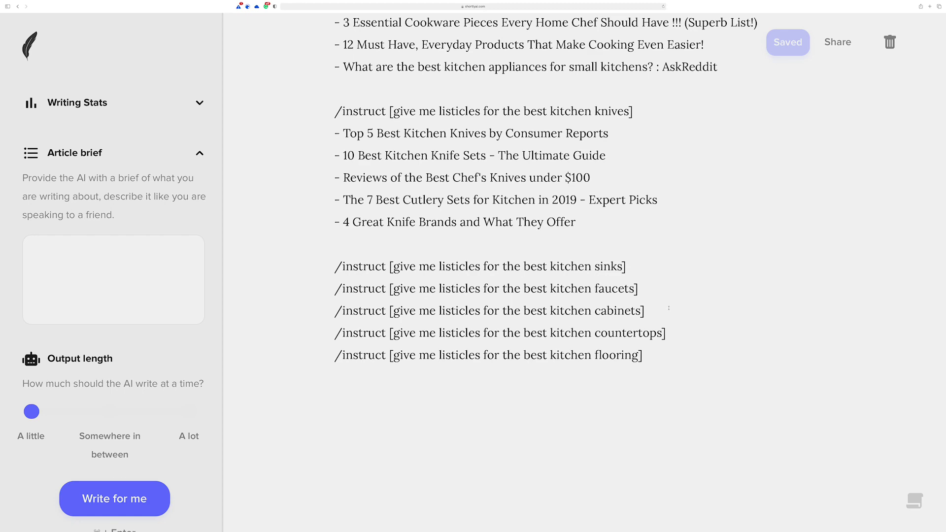
{"action": "scroll", "coordinate": [669, 309], "scroll_direction": "up", "scroll_amount": 6}
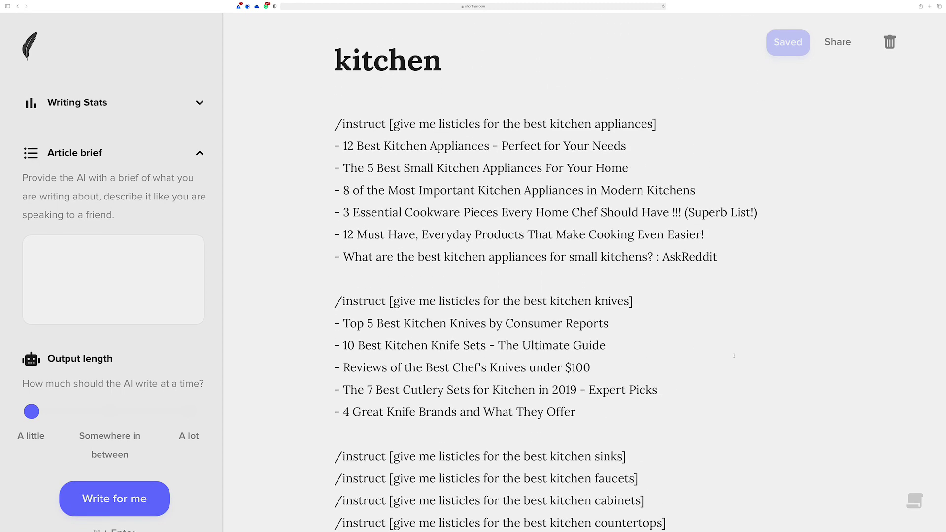
{"action": "scroll", "coordinate": [734, 356], "scroll_direction": "down", "scroll_amount": 3}
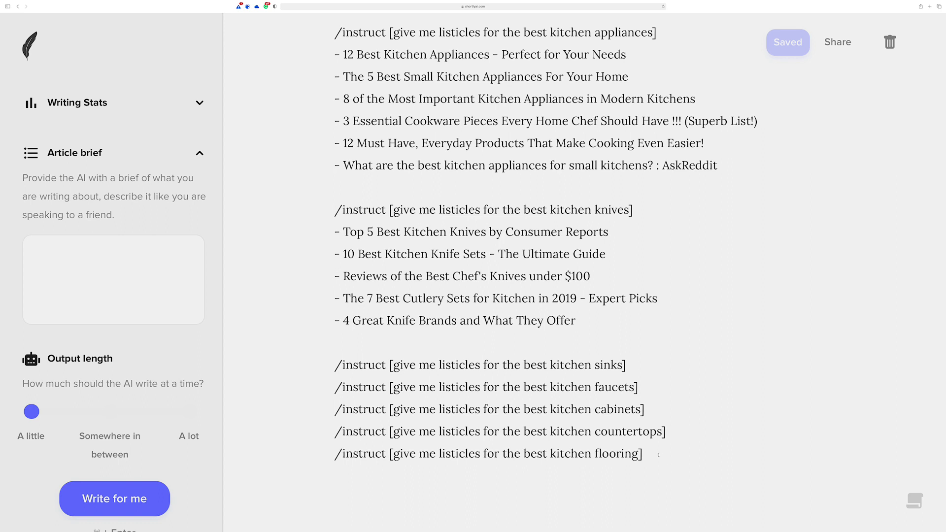
{"action": "left_click_drag", "start_coordinate": [652, 454], "coordinate": [323, 22]}
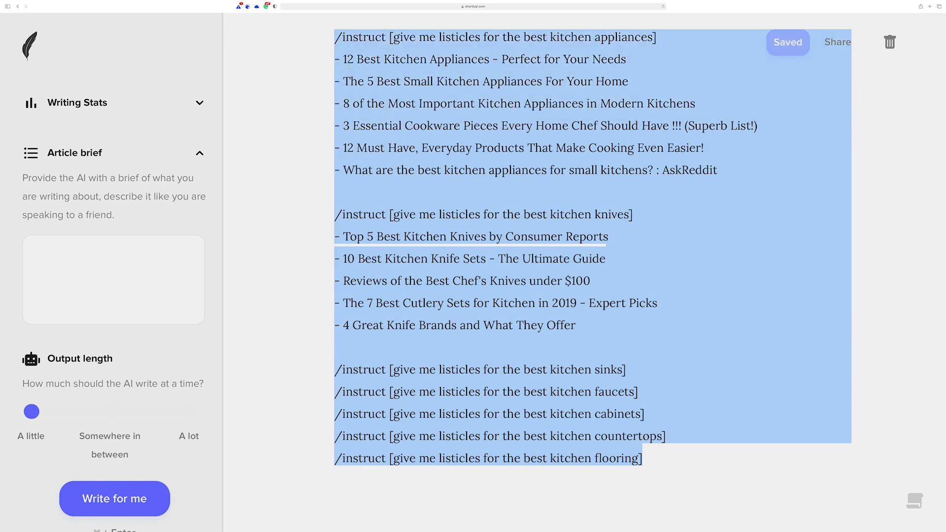
{"action": "key", "text": "BackSpace"}
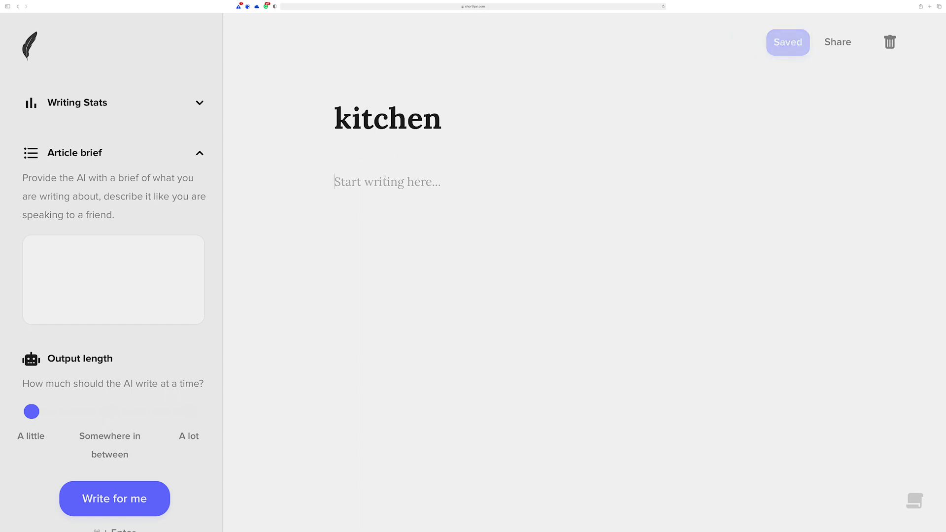
{"action": "key", "text": "super+z"}
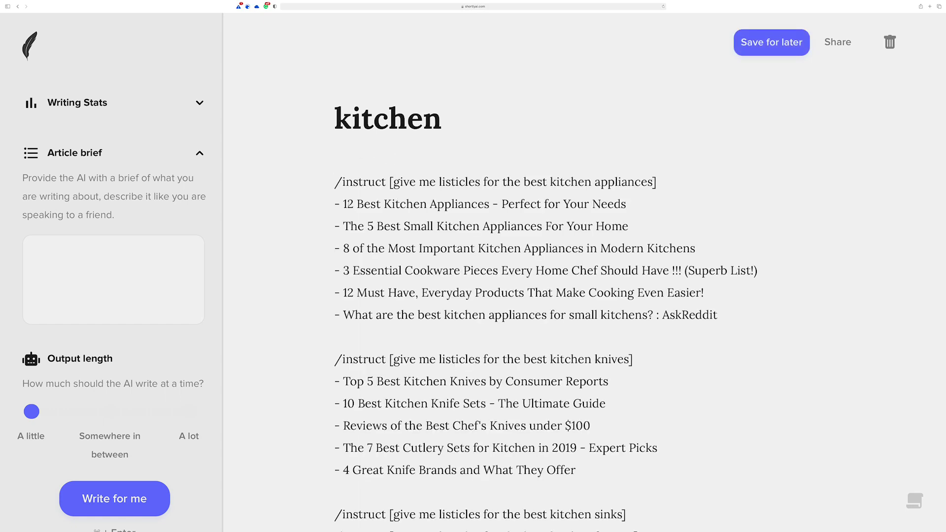
Delete everything below the kitchen appliances command and remove "the best kitchen appliances" from its brackets
{"action": "left_click_drag", "start_coordinate": [335, 204], "coordinate": [542, 530]}
{"action": "key", "text": "BackSpace"}
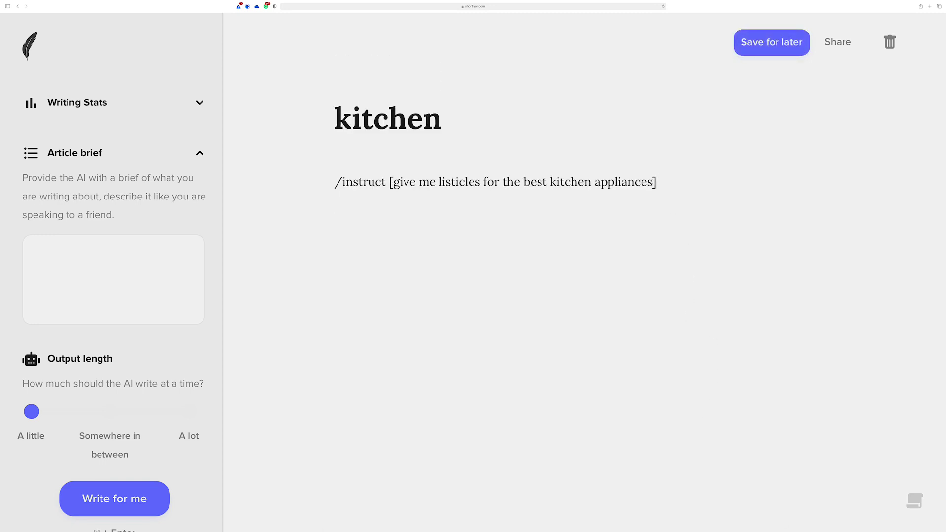
{"action": "left_click_drag", "start_coordinate": [653, 183], "coordinate": [502, 183]}
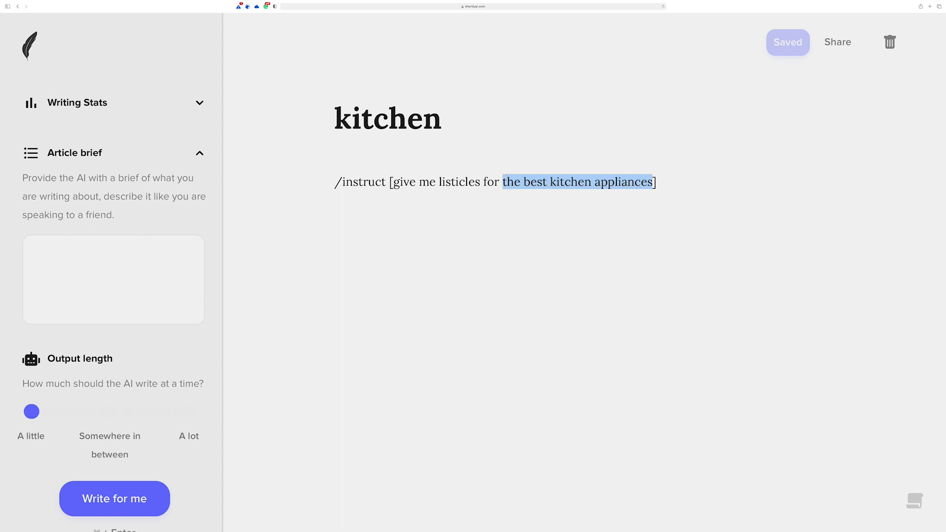
{"action": "key", "text": "BackSpace"}
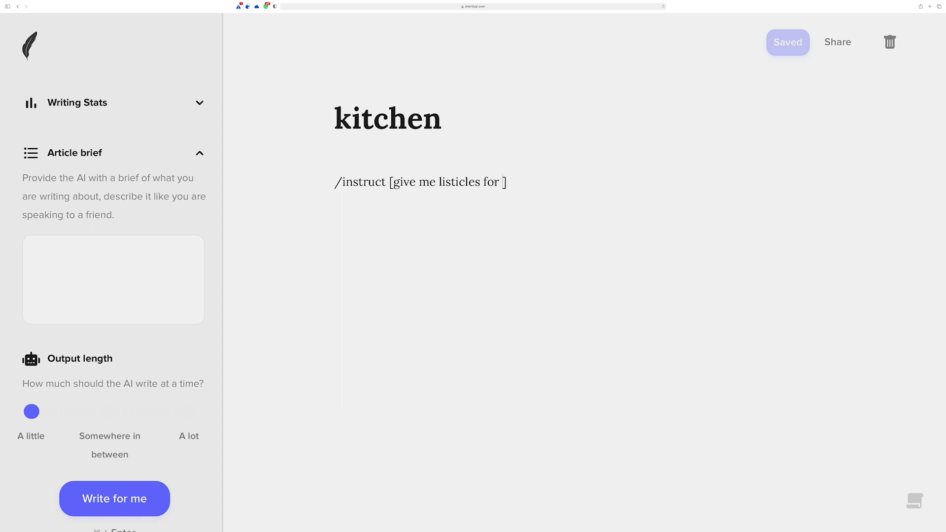
Replace the document title with "sales support team"
{"action": "left_click_drag", "start_coordinate": [440, 119], "coordinate": [287, 104]}
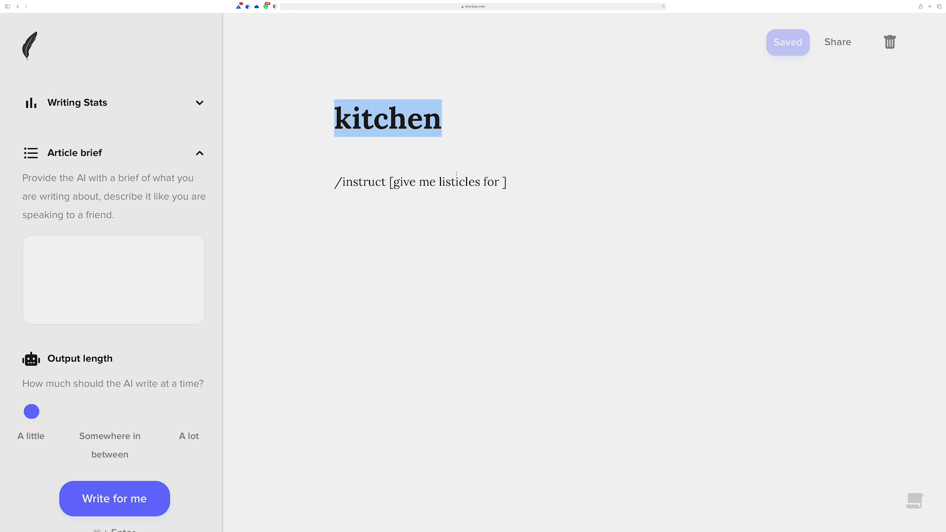
{"action": "type", "text": "sal"}
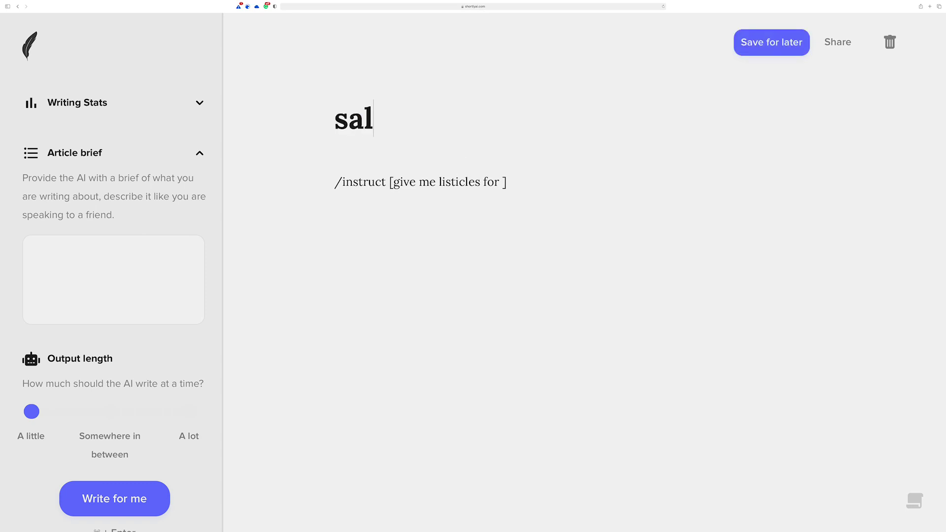
{"action": "type", "text": "es support team"}
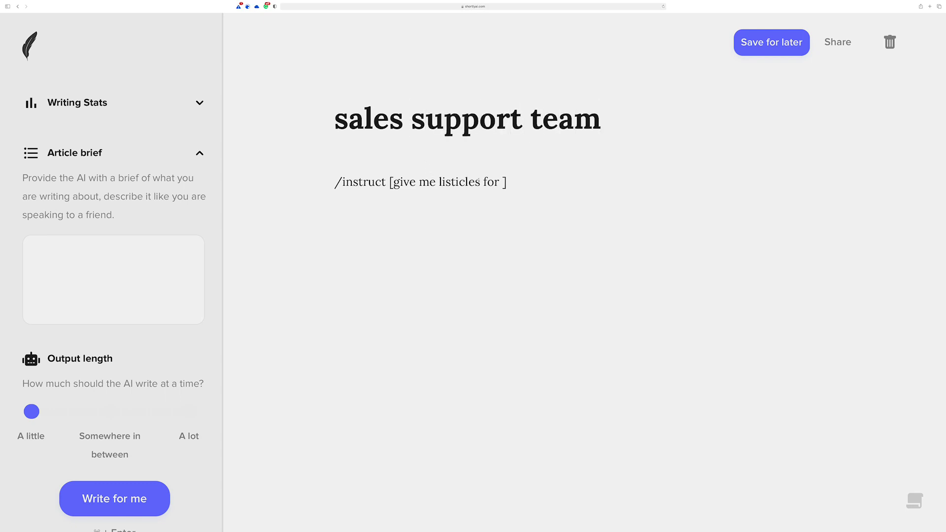
Change the command's instruction to "write an accomplishment for leading a sales support team to a record quarter" and generate the AI text
{"action": "left_click_drag", "start_coordinate": [498, 182], "coordinate": [390, 182]}
{"action": "type", "text": "write s"}
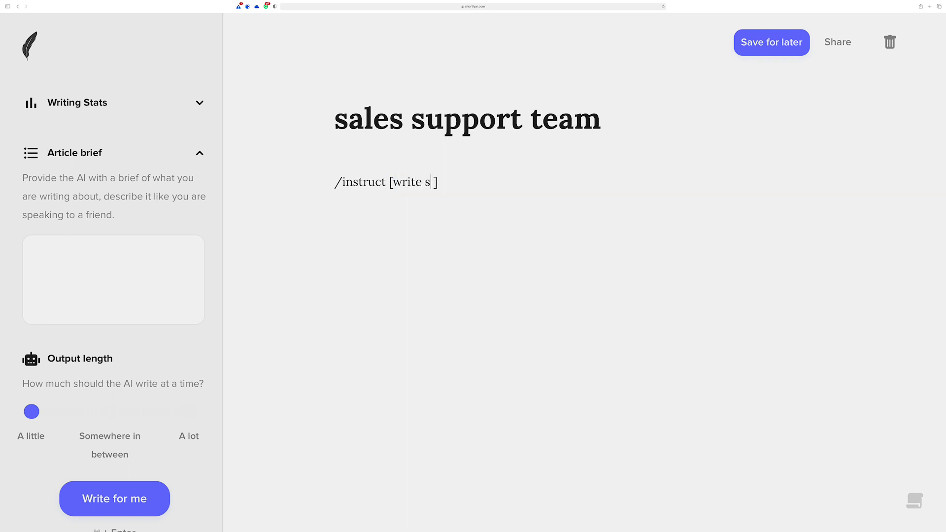
{"action": "key", "text": "BackSpace"}
{"action": "type", "text": "an accompli"}
{"action": "type", "text": "shment for leadin"}
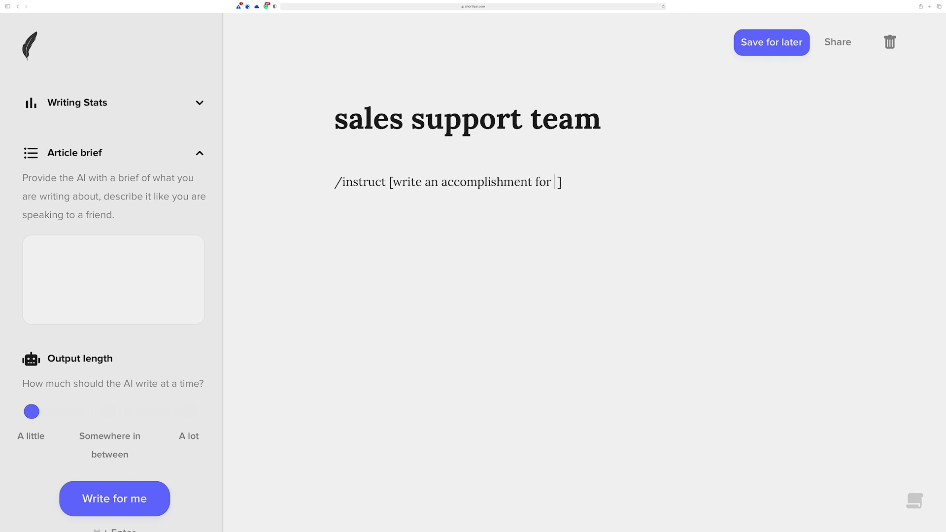
{"action": "type", "text": "g a sales"}
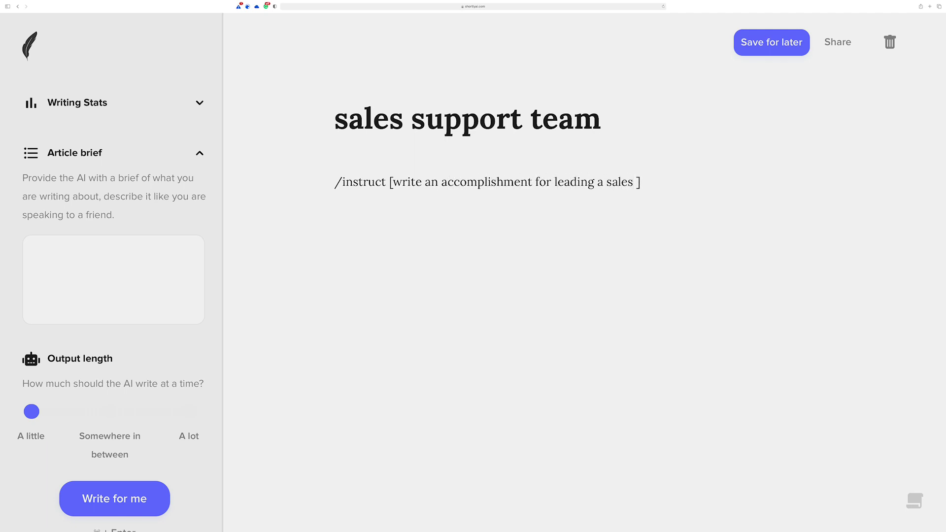
{"action": "type", "text": " support team to a record"}
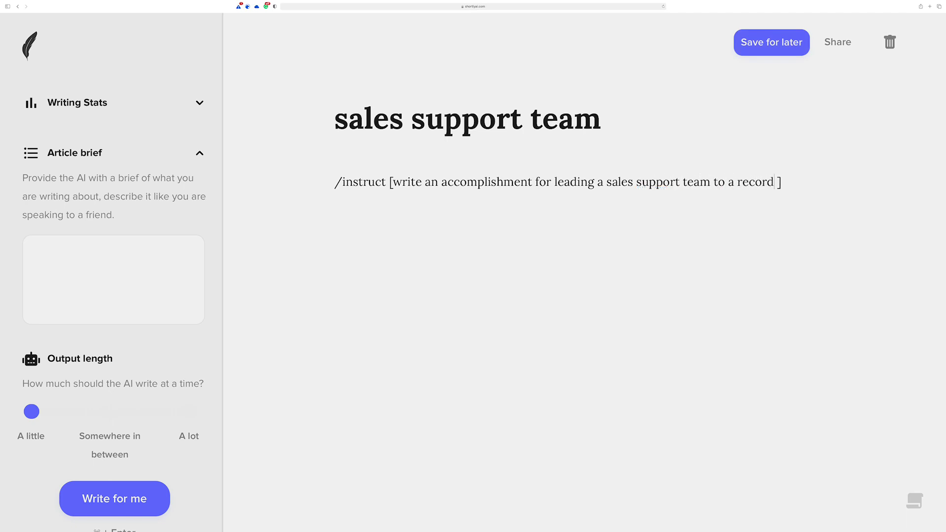
{"action": "type", "text": " quarter"}
{"action": "key", "text": "BackSpace"}
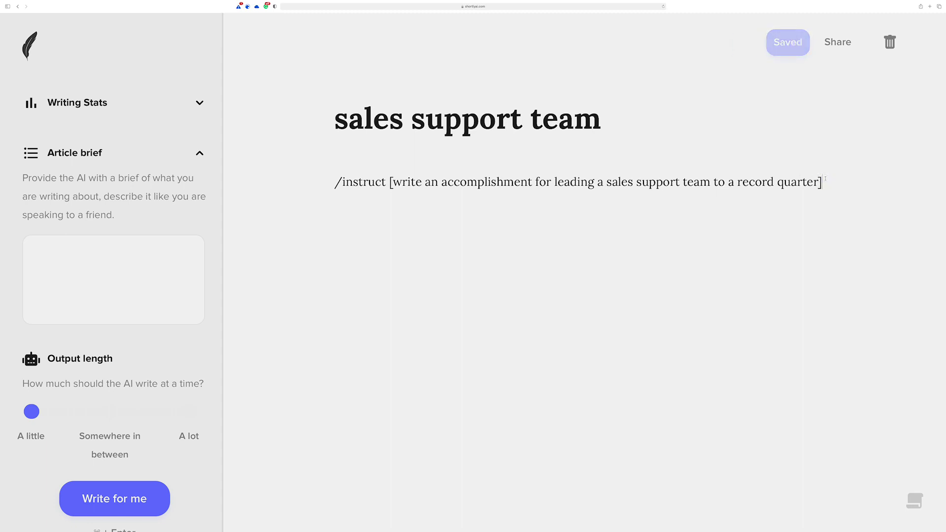
{"action": "key", "text": "super+Return"}
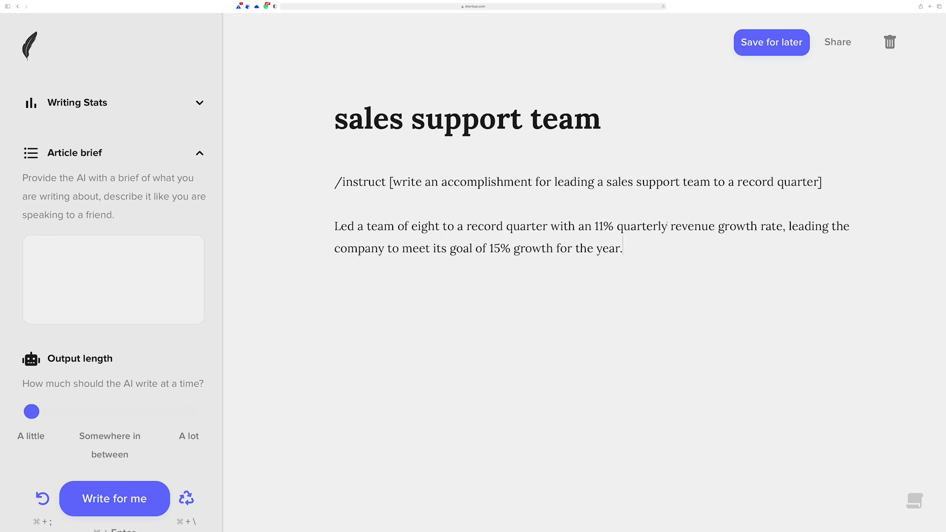
Delete the generated accomplishment paragraph and the blank lines below the instruct command
{"action": "left_click_drag", "start_coordinate": [645, 242], "coordinate": [326, 228]}
{"action": "key", "text": "BackSpace"}
{"action": "key", "text": "BackSpace"}
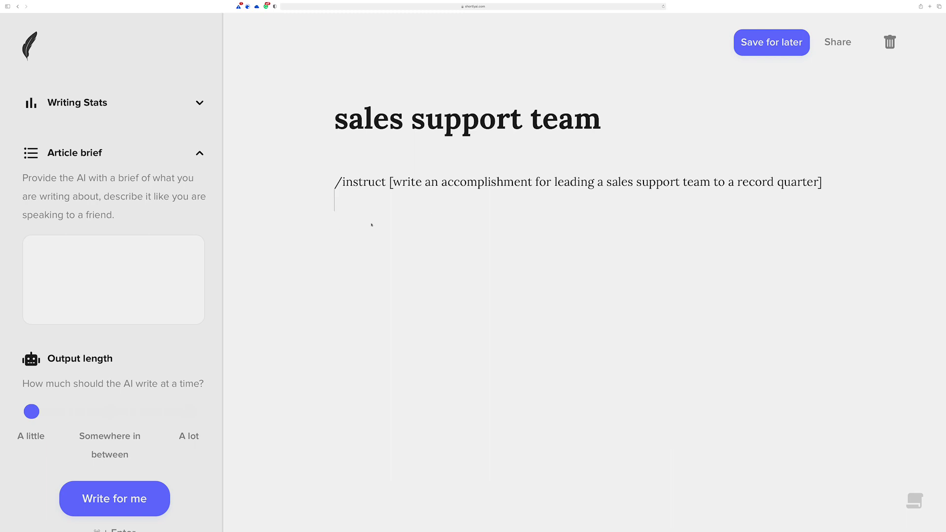
{"action": "key", "text": "BackSpace"}
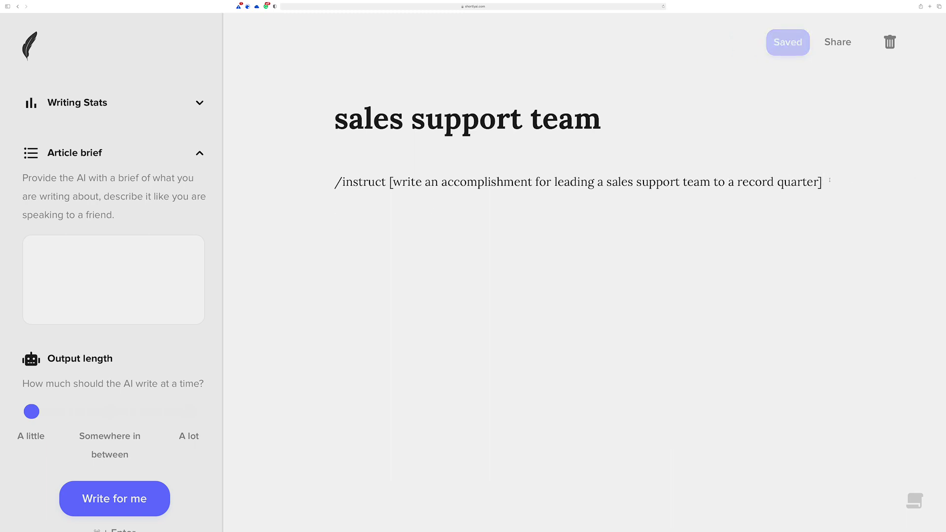
Try having the AI complete a second "/instruct [" line below the record-quarter command, and undo the generated text
{"action": "key", "text": "Return"}
{"action": "type", "text": "/"}
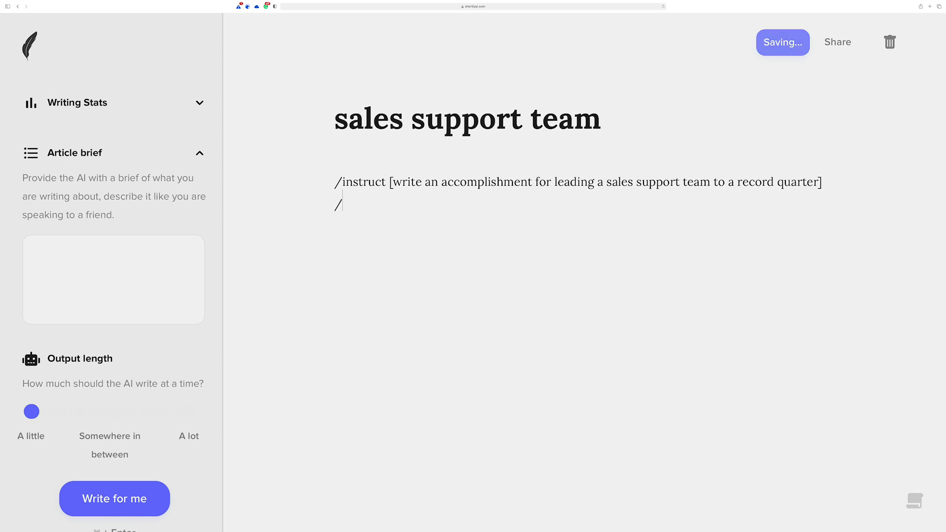
{"action": "type", "text": "instrc"}
{"action": "key", "text": "BackSpace"}
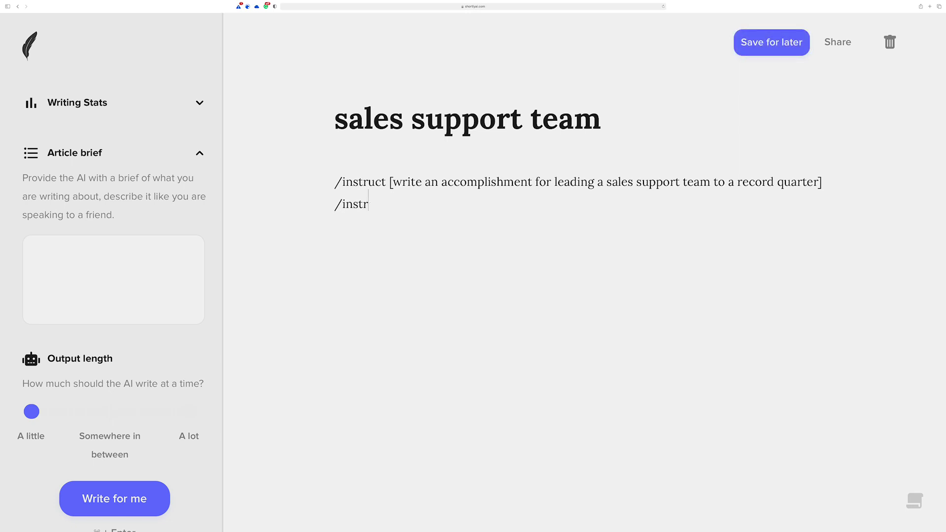
{"action": "type", "text": "uct ["}
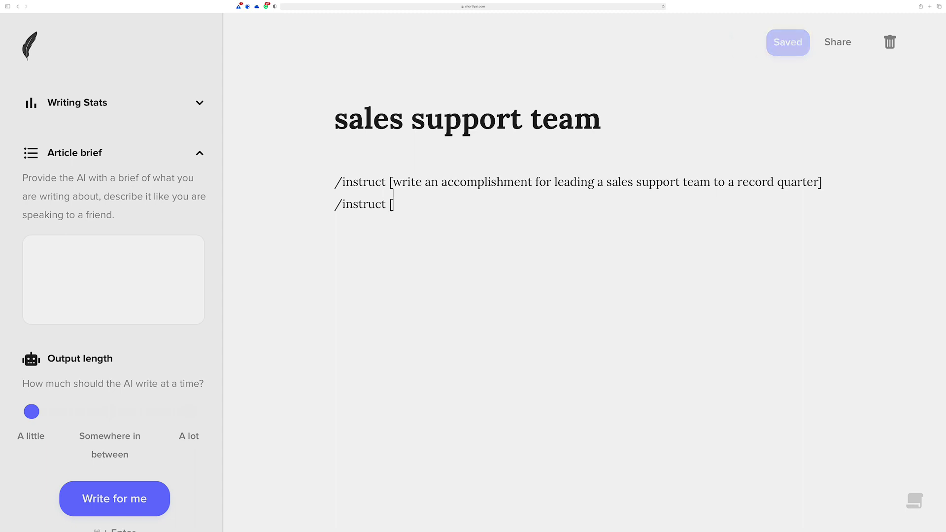
{"action": "key", "text": "super+Return"}
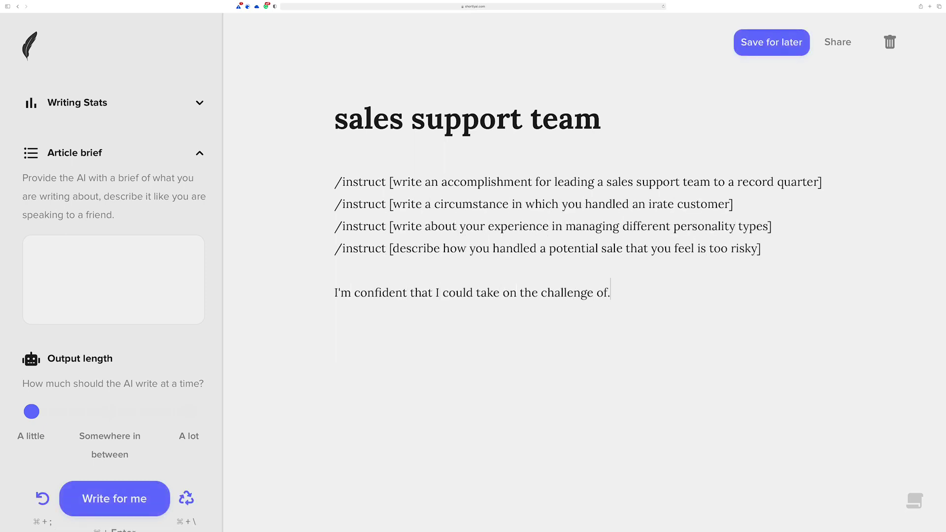
{"action": "key", "text": "super+semicolon"}
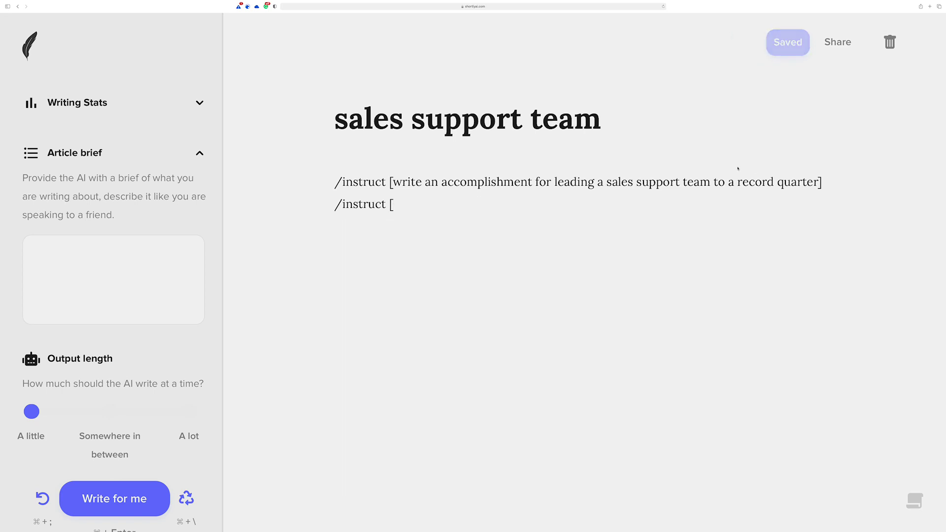
Copy the whole record-quarter instruct command over the incomplete "/instruct [" on the second line
{"action": "left_click_drag", "start_coordinate": [854, 182], "coordinate": [324, 174]}
{"action": "key", "text": "super+c"}
{"action": "left_click_drag", "start_coordinate": [396, 204], "coordinate": [315, 202]}
{"action": "key", "text": "super+v"}
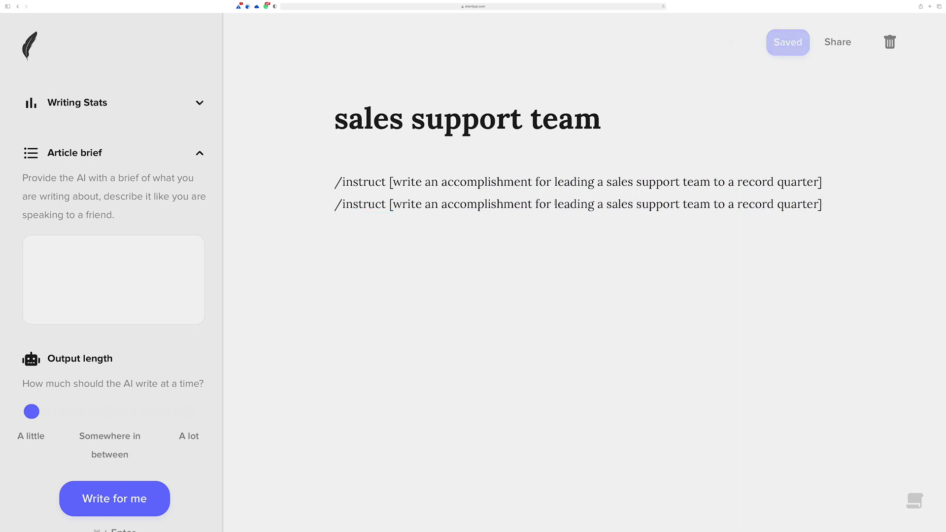
Change the second command's accomplishment to "coming in first place in a local hackathon" and add a new line below it
{"action": "left_click_drag", "start_coordinate": [555, 204], "coordinate": [819, 204]}
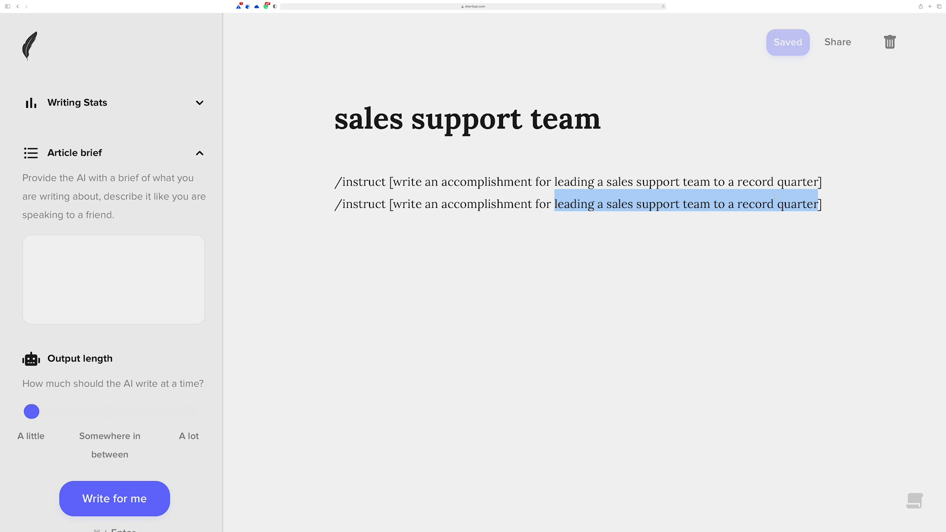
{"action": "type", "text": "bei"}
{"action": "key", "text": "BackSpace"}
{"action": "key", "text": "BackSpace"}
{"action": "key", "text": "BackSpace"}
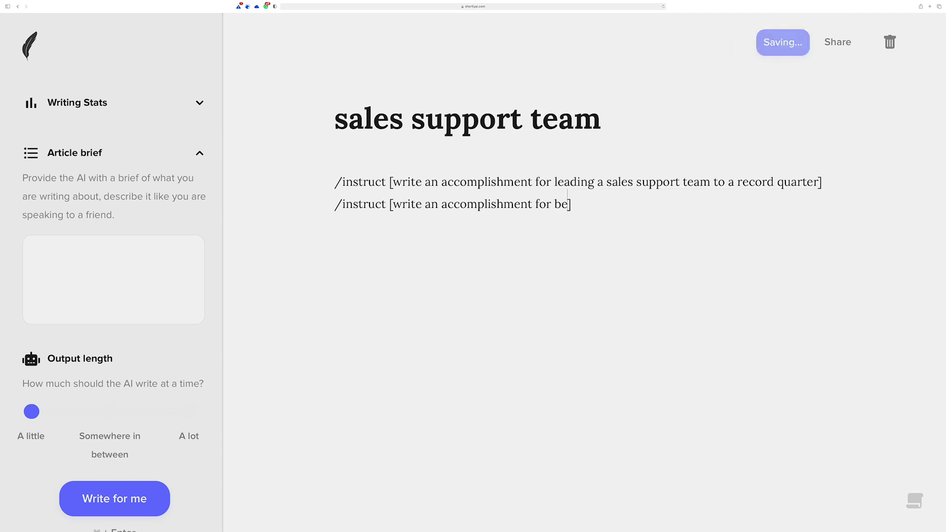
{"action": "type", "text": "coming in "}
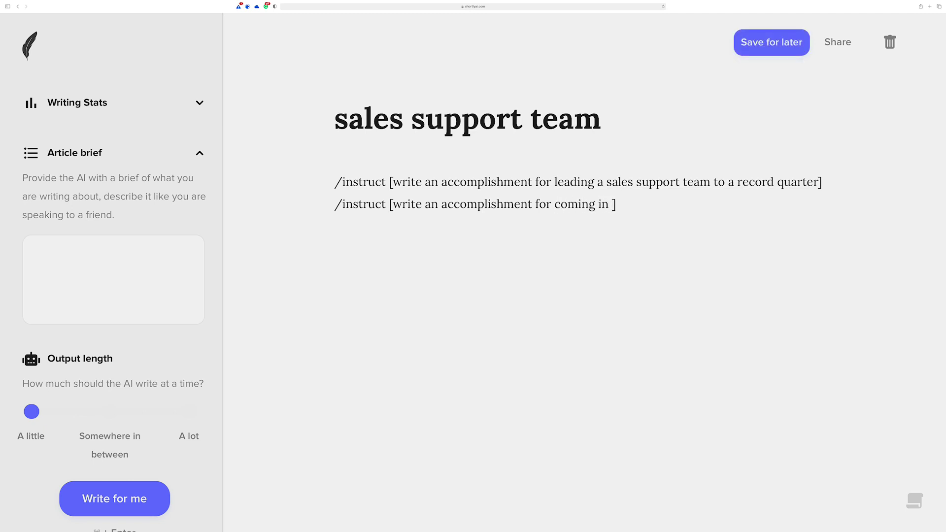
{"action": "type", "text": "first place in a"}
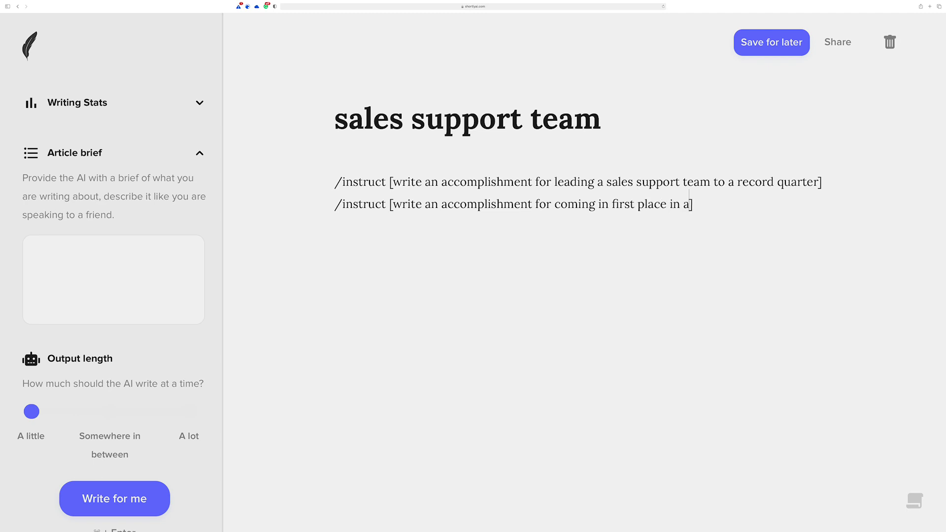
{"action": "type", "text": " local hackathon"}
{"action": "key", "text": "Right"}
{"action": "key", "text": "Return"}
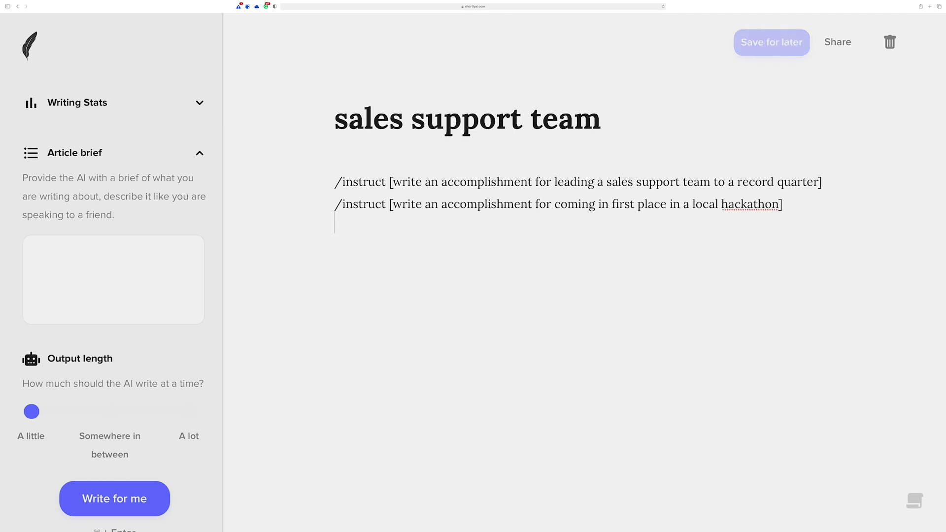
Generate more instruct commands with the AI from a starting "/", replacing the generated accomplishment sentences with another "/" and generating again
{"action": "type", "text": "/"}
{"action": "key", "text": "super+Return"}
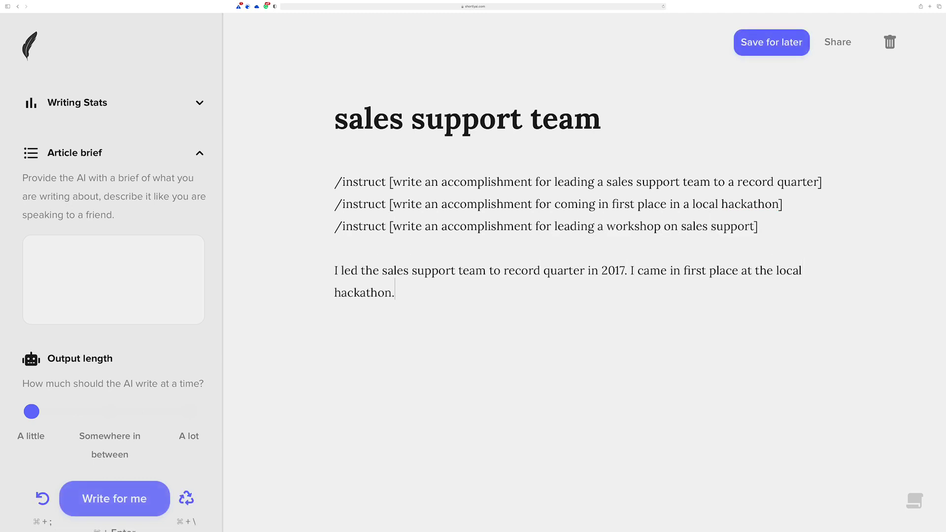
{"action": "left_click_drag", "start_coordinate": [394, 292], "coordinate": [316, 251]}
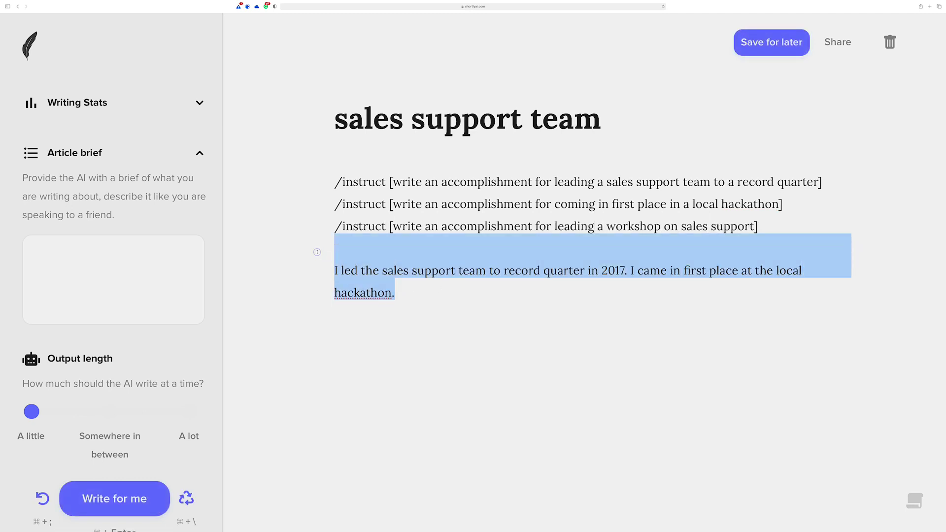
{"action": "type", "text": "/"}
{"action": "key", "text": "super+Return"}
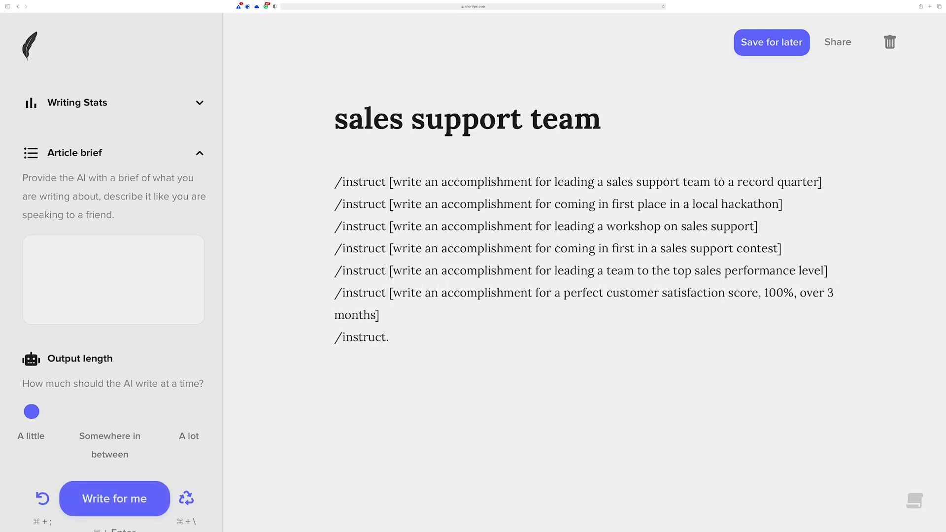
Delete the incomplete last "/instruct." line and the commands about top sales performance level and perfect customer satisfaction score
{"action": "left_click_drag", "start_coordinate": [429, 336], "coordinate": [317, 331]}
{"action": "key", "text": "BackSpace"}
{"action": "key", "text": "BackSpace"}
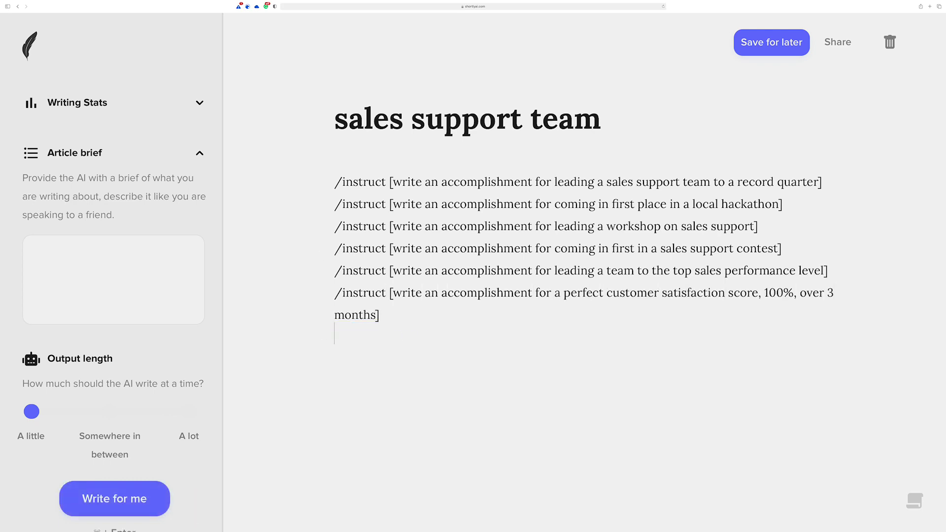
{"action": "left_click_drag", "start_coordinate": [394, 318], "coordinate": [295, 274]}
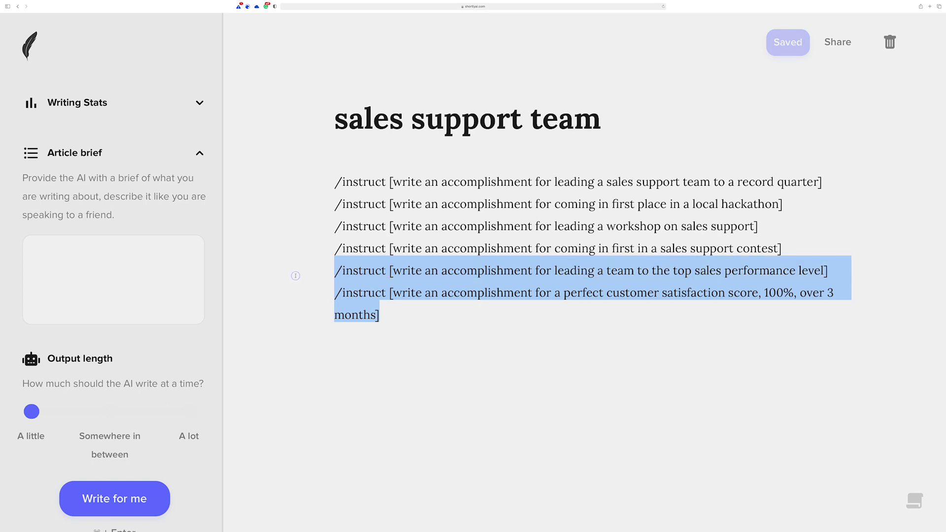
{"action": "key", "text": "BackSpace"}
{"action": "key", "text": "BackSpace"}
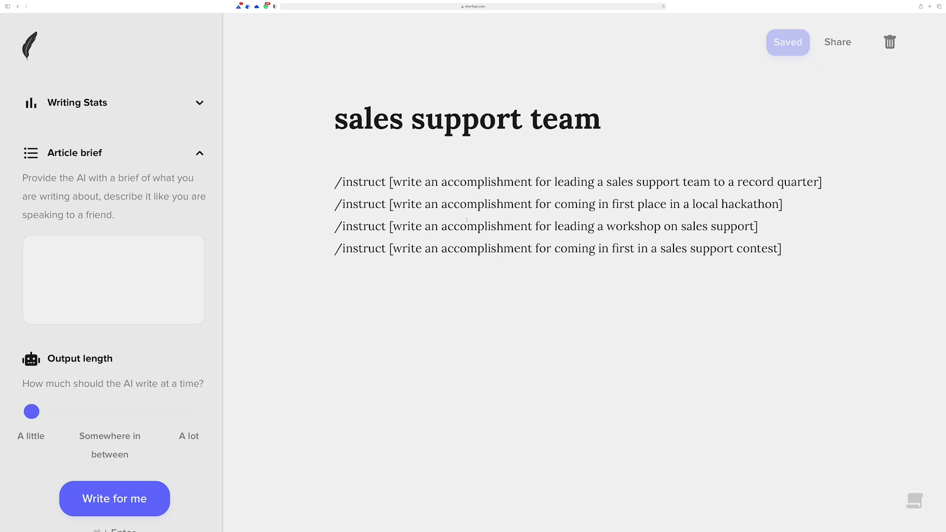
Append "+++IT" after "record quarter" inside the first command's brackets
{"action": "left_click", "coordinate": [820, 182]}
{"action": "type", "text": "+++"}
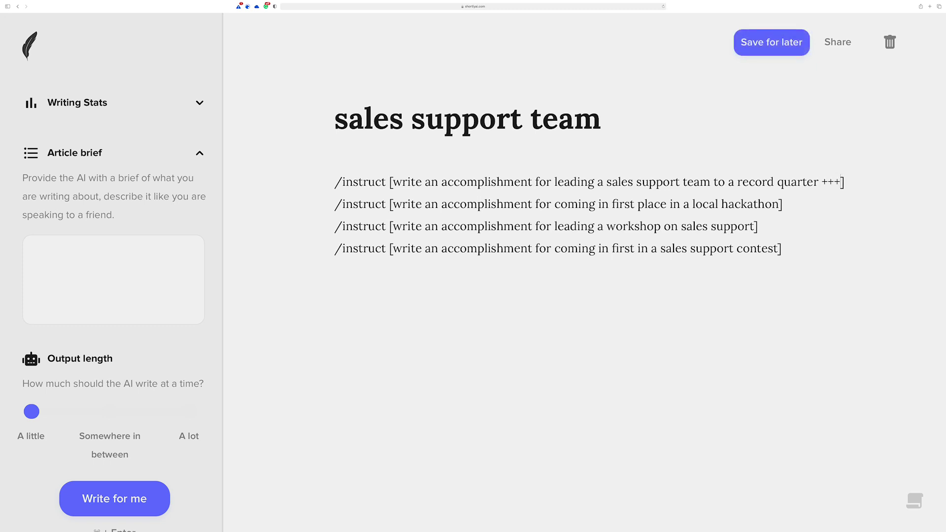
{"action": "type", "text": "IT"}
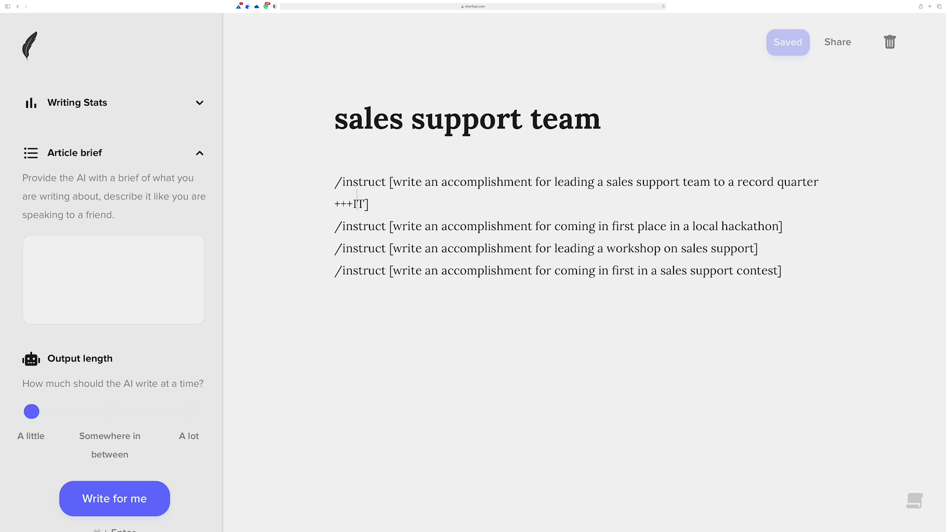
Try "++" and "---" as the prefix before IT in the first command, restoring "+++" at the end
{"action": "key", "text": "Left"}
{"action": "key", "text": "BackSpace"}
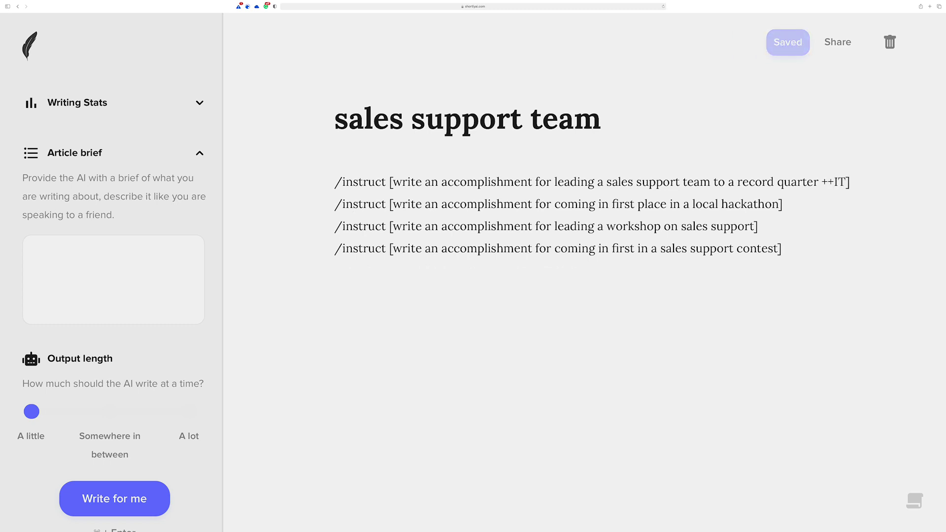
{"action": "type", "text": "+"}
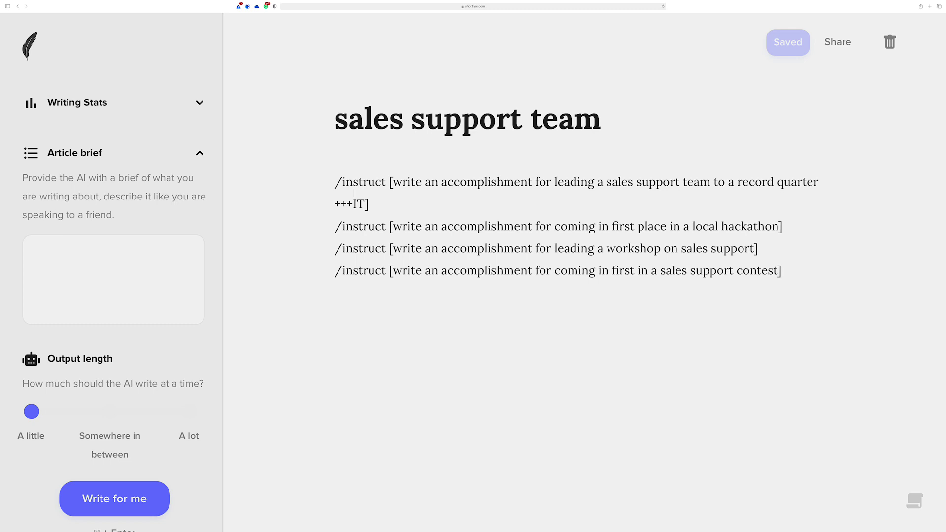
{"action": "key", "text": "BackSpace"}
{"action": "key", "text": "BackSpace"}
{"action": "key", "text": "BackSpace"}
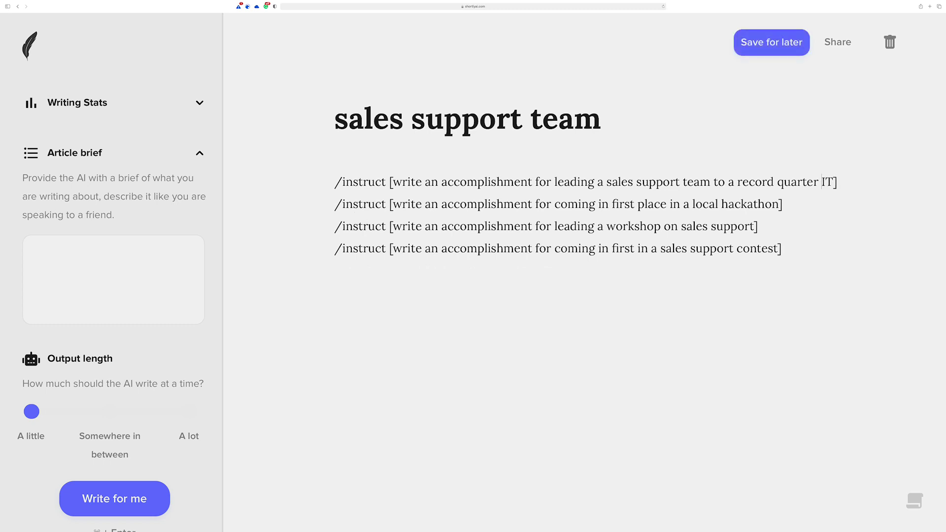
{"action": "type", "text": "--"}
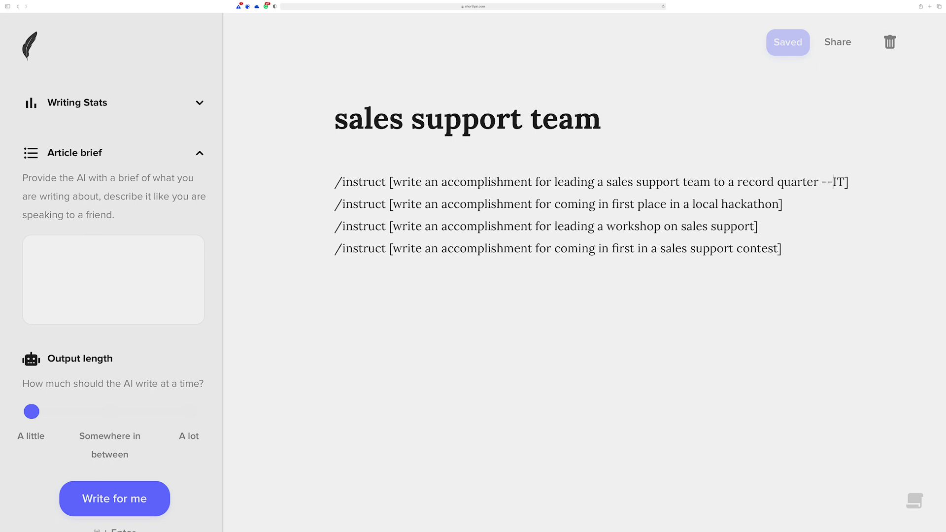
{"action": "type", "text": "-"}
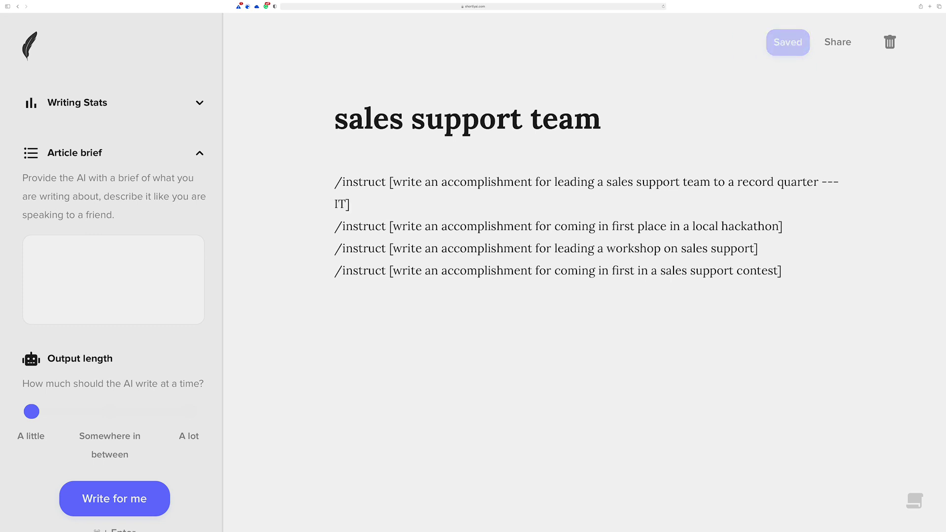
{"action": "key", "text": "BackSpace"}
{"action": "key", "text": "BackSpace"}
{"action": "key", "text": "BackSpace"}
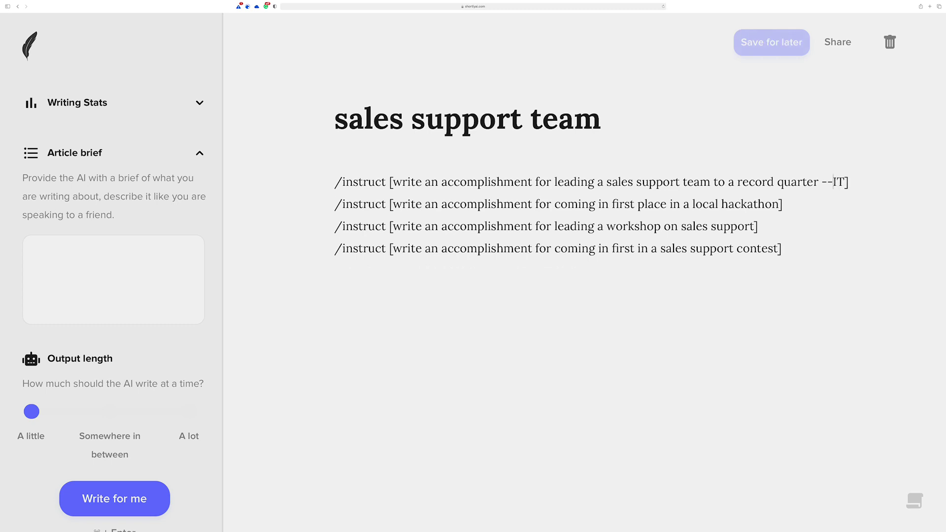
{"action": "type", "text": "+++"}
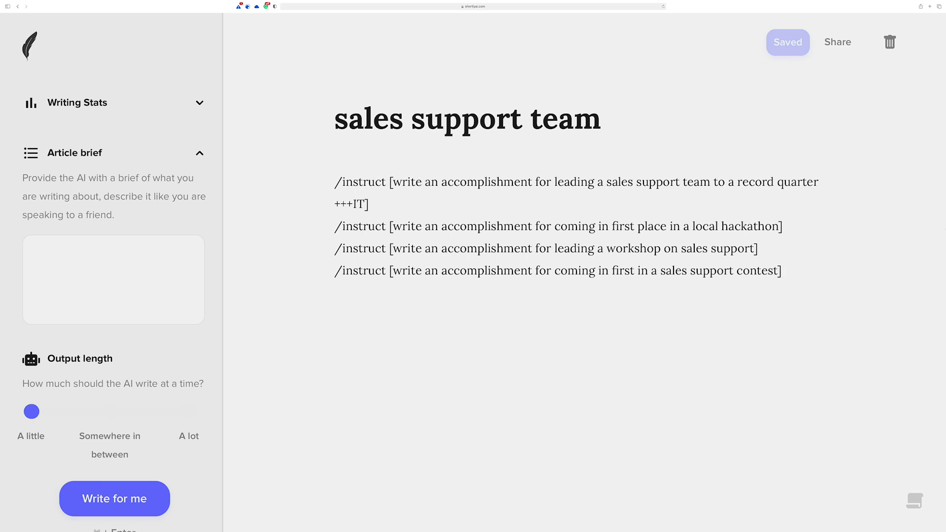
Append "+++security" after "local hackathon" inside the second command's brackets
{"action": "left_click", "coordinate": [778, 227]}
{"action": "type", "text": "+++s"}
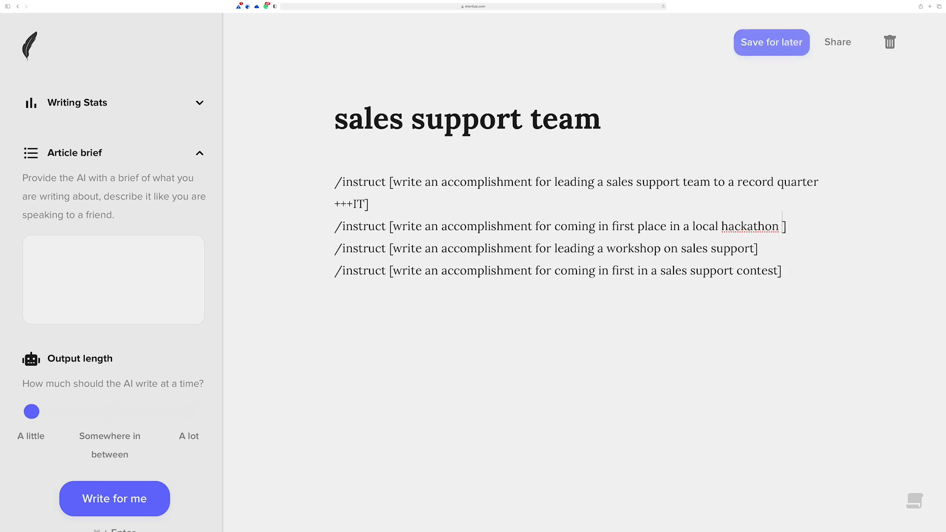
{"action": "type", "text": "ecurity"}
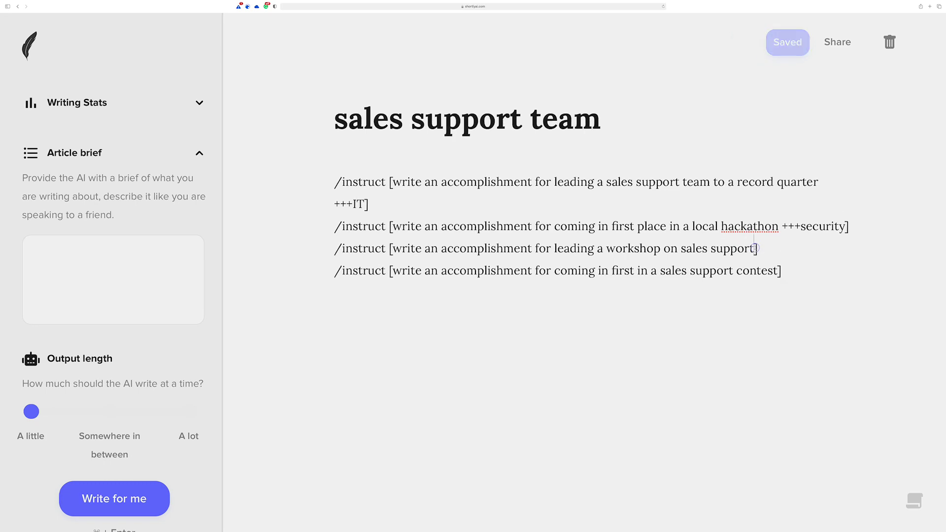
Append "+++time +++saved" after "sales support" inside the workshop command's brackets
{"action": "left_click", "coordinate": [756, 249]}
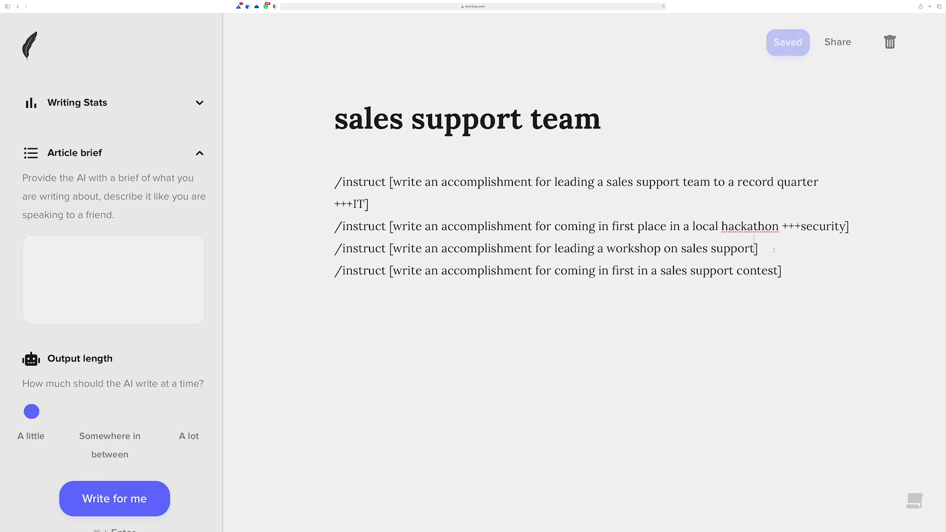
{"action": "type", "text": "+++"}
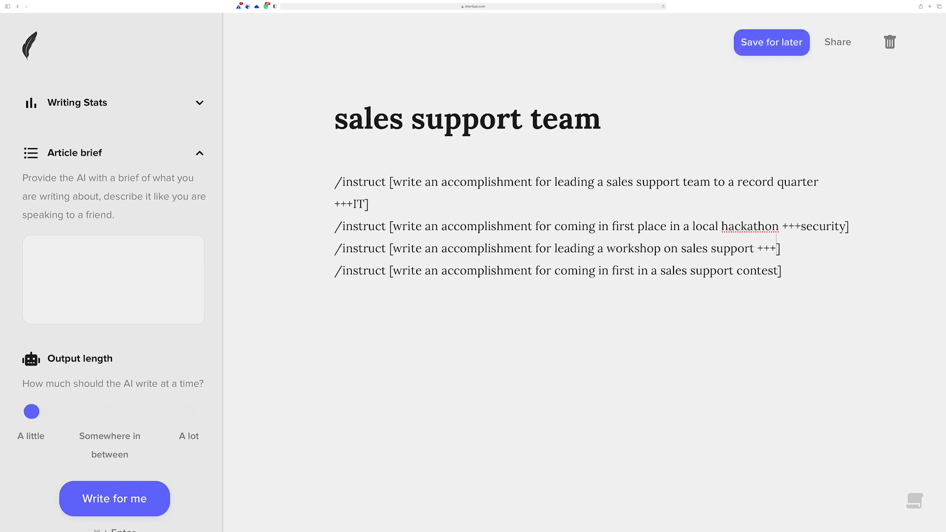
{"action": "type", "text": "time"}
{"action": "type", "text": " +++save"}
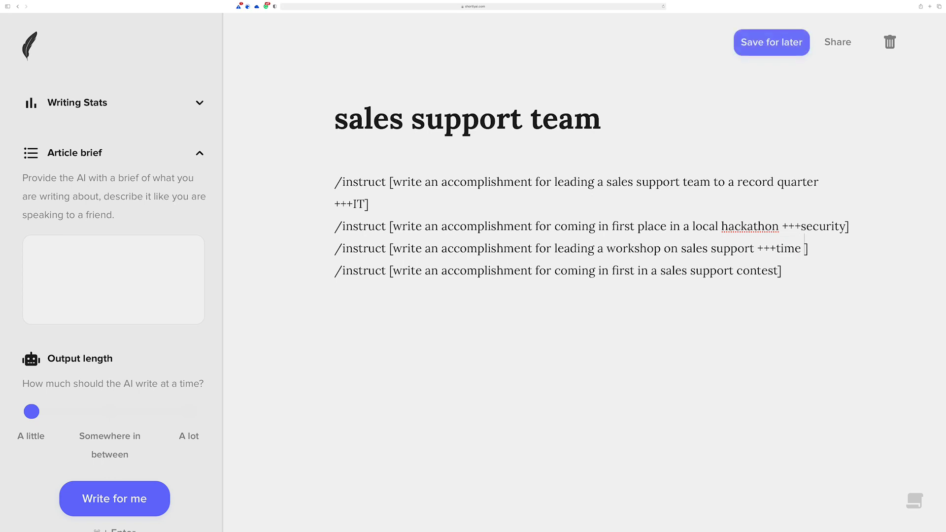
{"action": "type", "text": "d"}
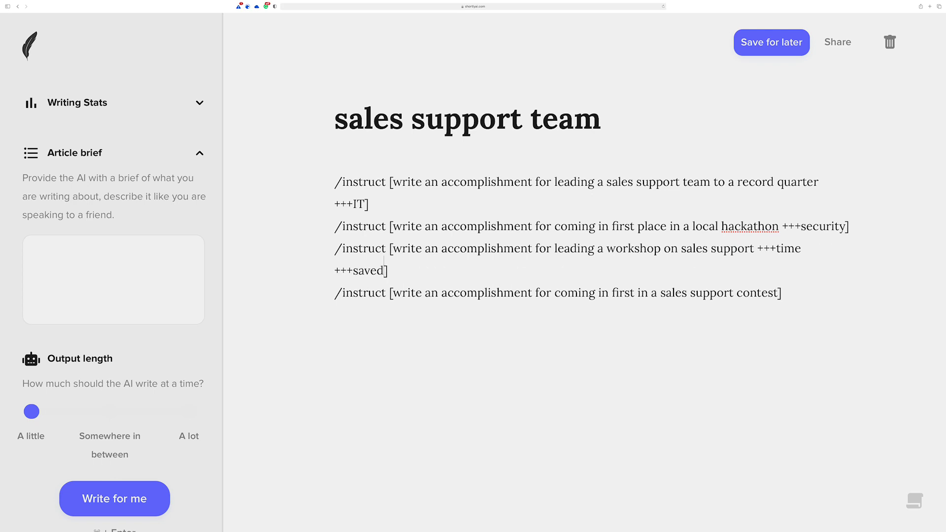
{"action": "left_click", "coordinate": [795, 287]}
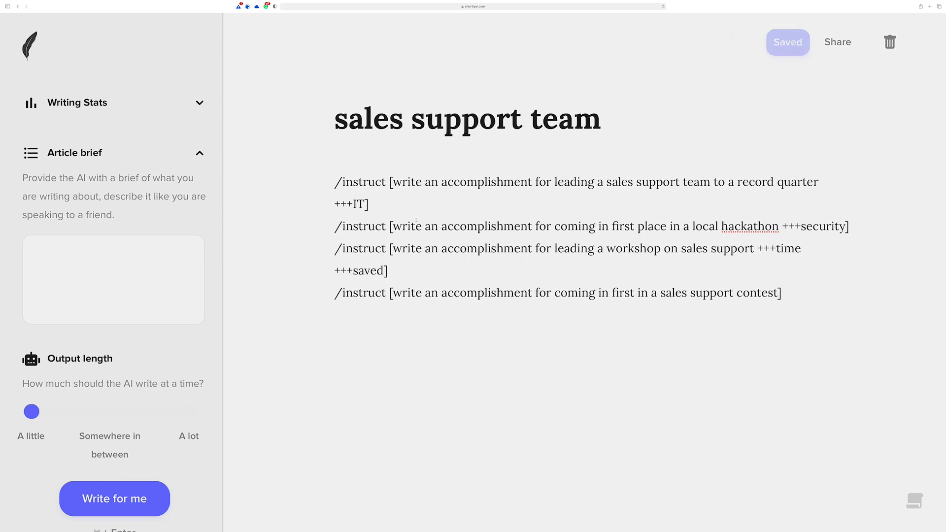
Insert a blank line after each of the first three instruct commands to separate the four commands
{"action": "left_click", "coordinate": [399, 208]}
{"action": "key", "text": "Return"}
{"action": "left_click", "coordinate": [857, 249]}
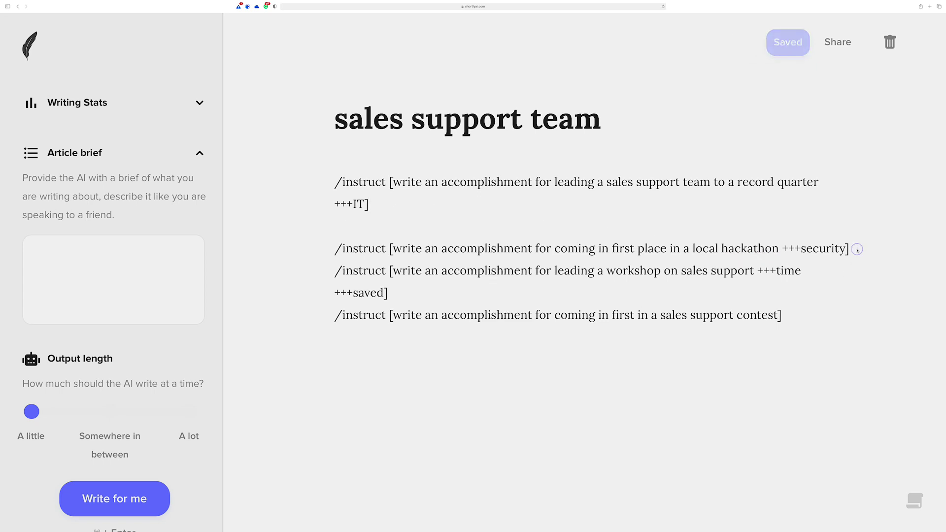
{"action": "key", "text": "Return"}
{"action": "left_click", "coordinate": [447, 321]}
{"action": "key", "text": "Return"}
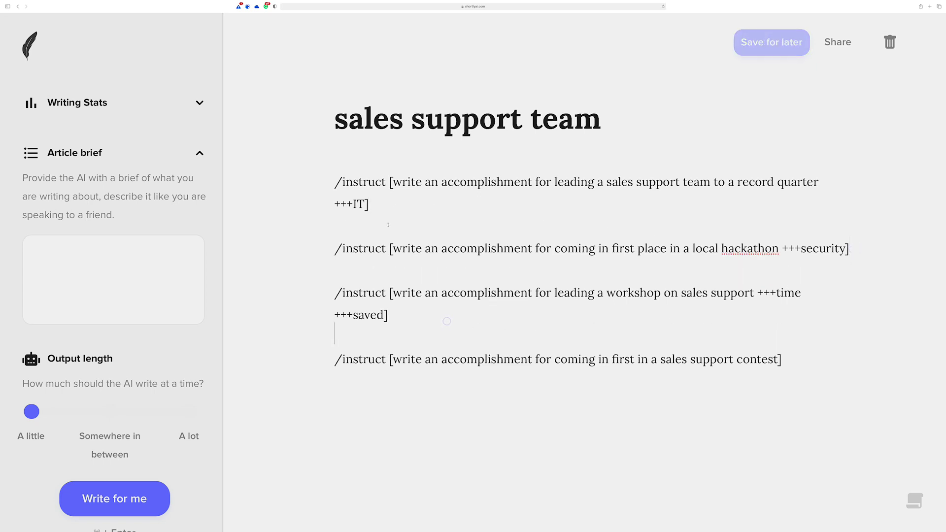
Run the first instruct command about the record quarter with +++IT, and regenerate its output once
{"action": "left_click", "coordinate": [382, 205]}
{"action": "key", "text": "super+Return"}
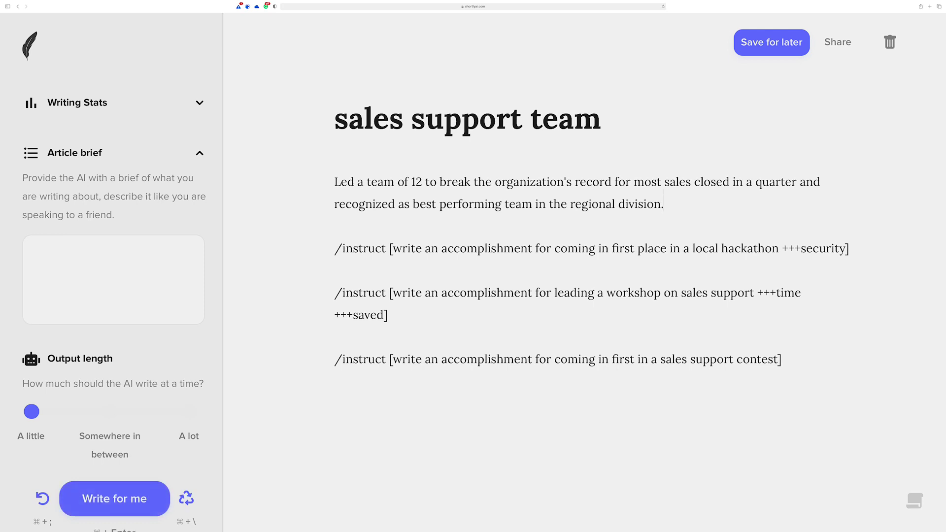
{"action": "key", "text": "super+backslash"}
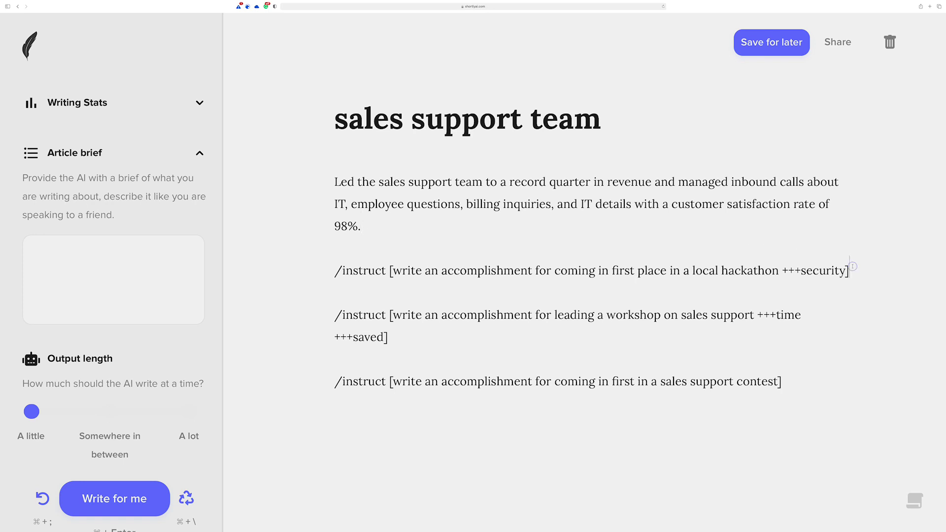
Run the hackathon instruct command with +++security, undo its output and generate a new version
{"action": "key", "text": "super+Return"}
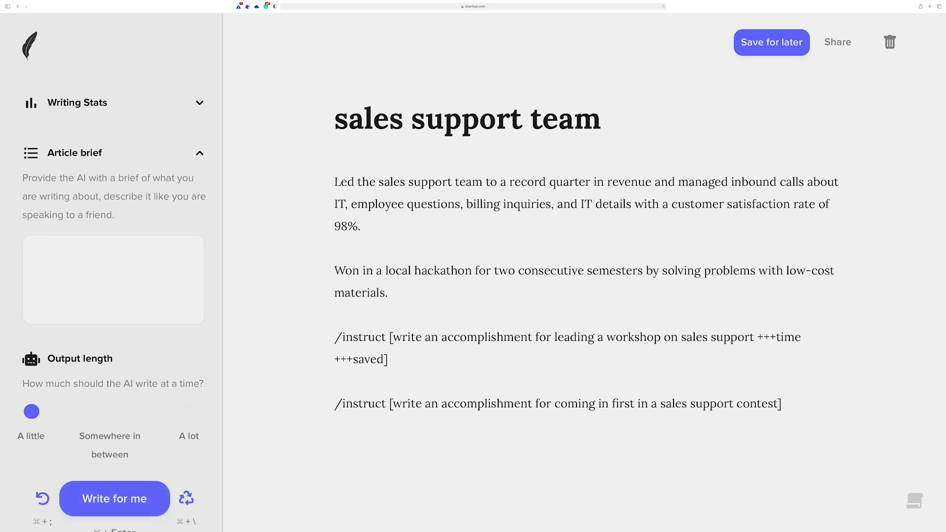
{"action": "key", "text": "super+semicolon"}
{"action": "key", "text": "super+Return"}
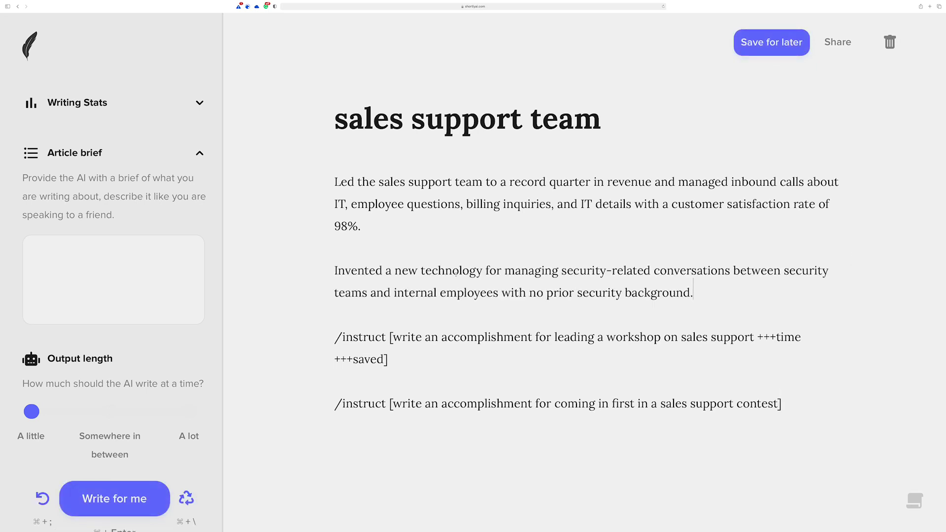
{"action": "left_click_drag", "start_coordinate": [695, 289], "coordinate": [315, 269]}
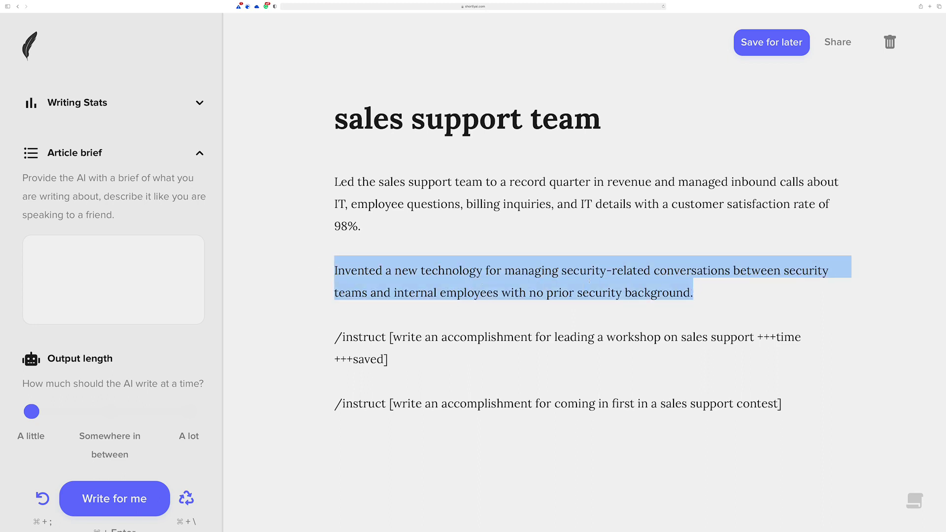
{"action": "left_click", "coordinate": [564, 281]}
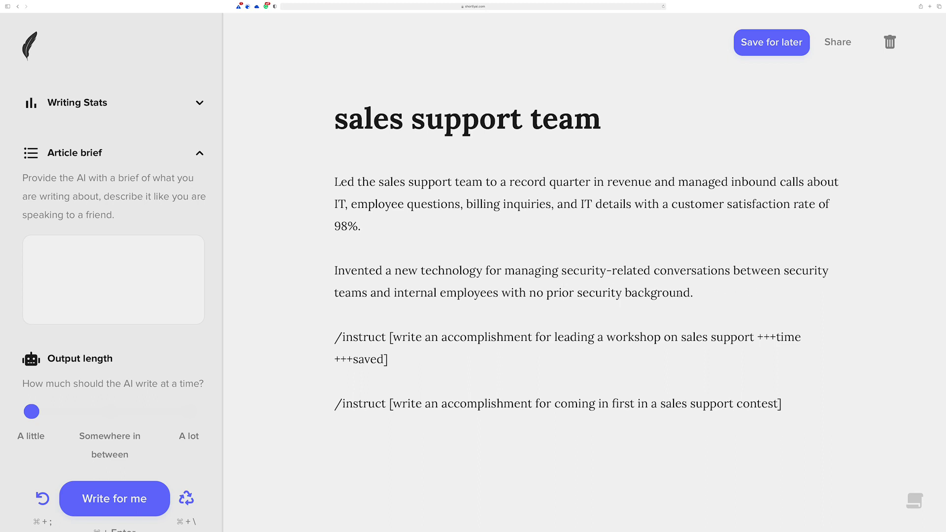
{"action": "left_click_drag", "start_coordinate": [704, 294], "coordinate": [318, 271]}
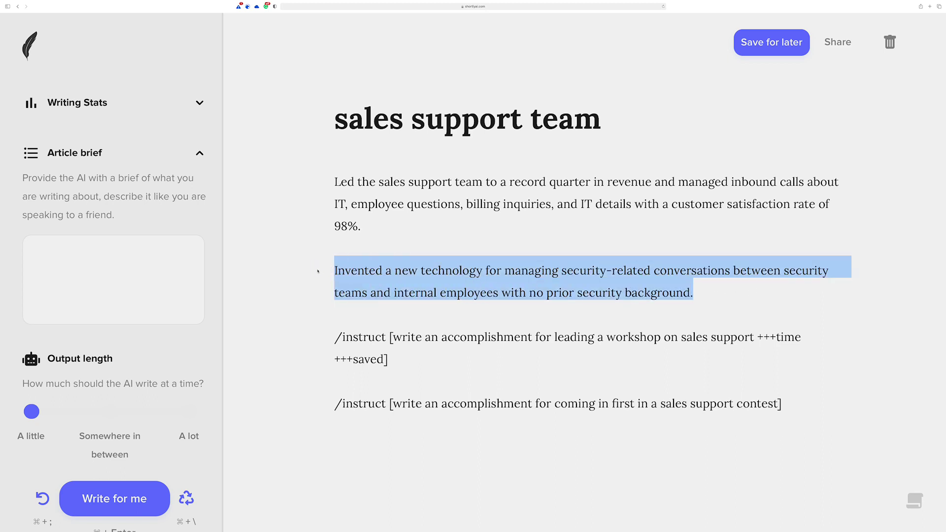
{"action": "left_click", "coordinate": [666, 315]}
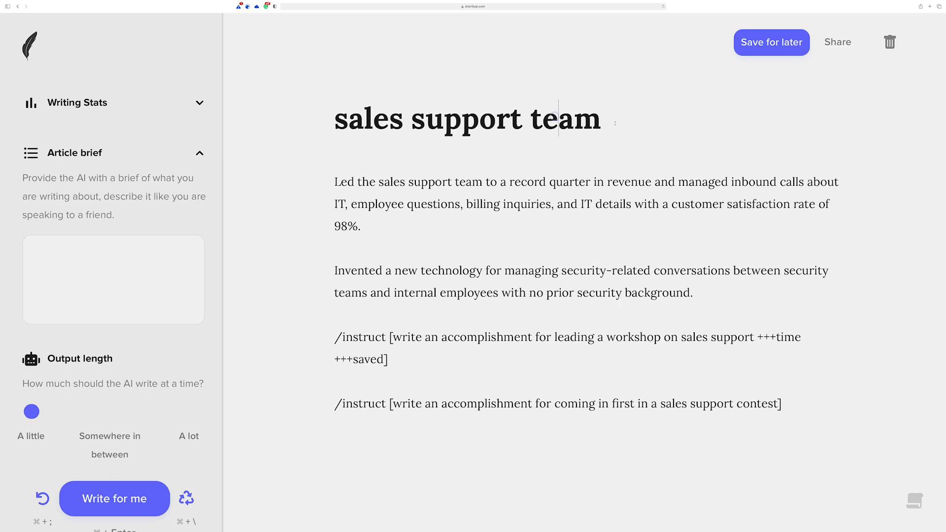
{"action": "left_click_drag", "start_coordinate": [602, 118], "coordinate": [273, 116]}
{"action": "left_click", "coordinate": [96, 250]}
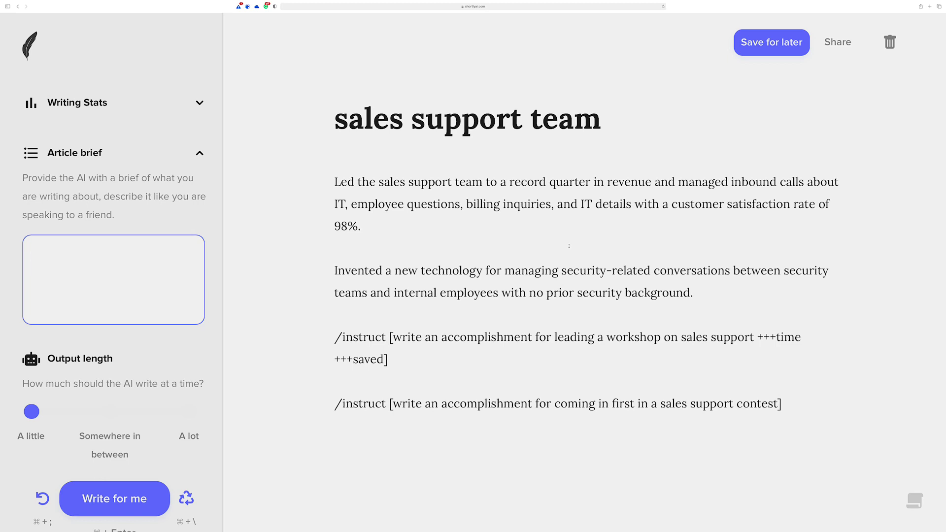
Delete all body text except the sales support contest command, and replace the title with "Kitchen"
{"action": "left_click_drag", "start_coordinate": [796, 407], "coordinate": [309, 397]}
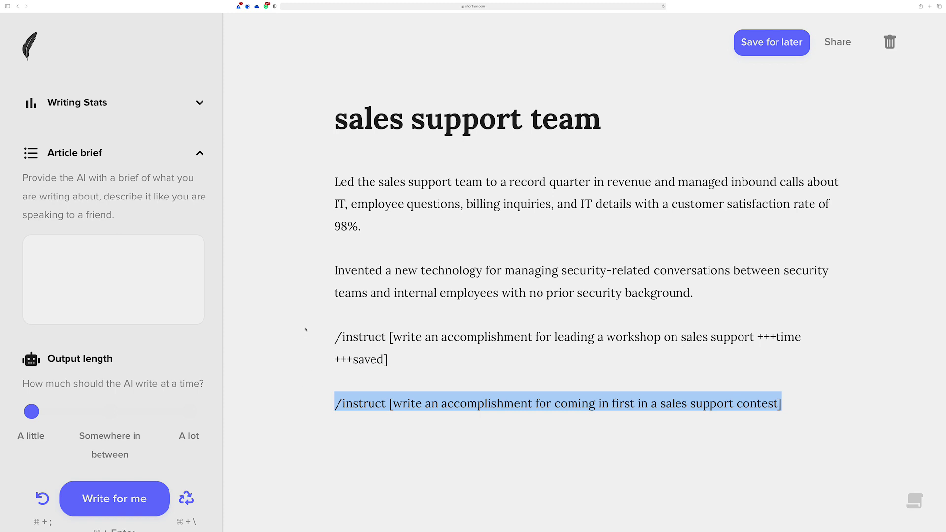
{"action": "left_click_drag", "start_coordinate": [782, 404], "coordinate": [260, 104]}
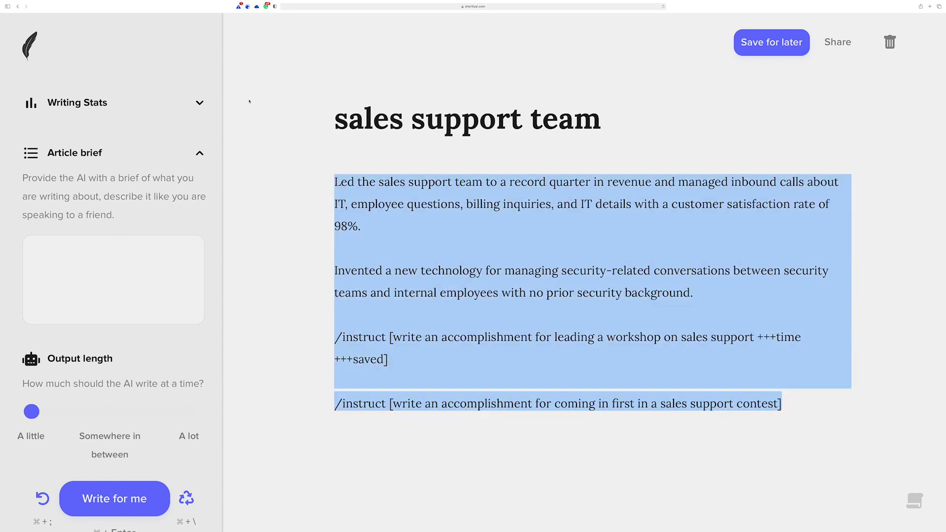
{"action": "key", "text": "BackSpace"}
{"action": "left_click_drag", "start_coordinate": [600, 119], "coordinate": [206, 117]}
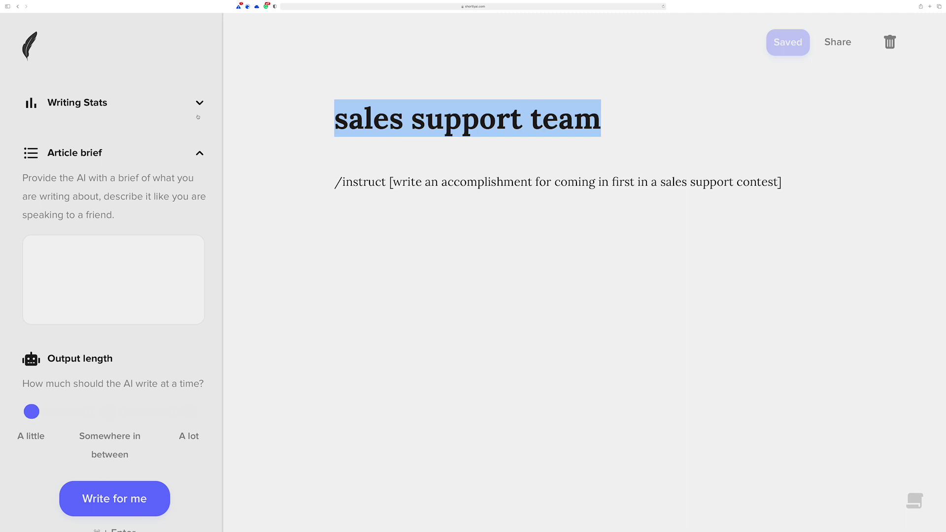
{"action": "type", "text": "Kitchen"}
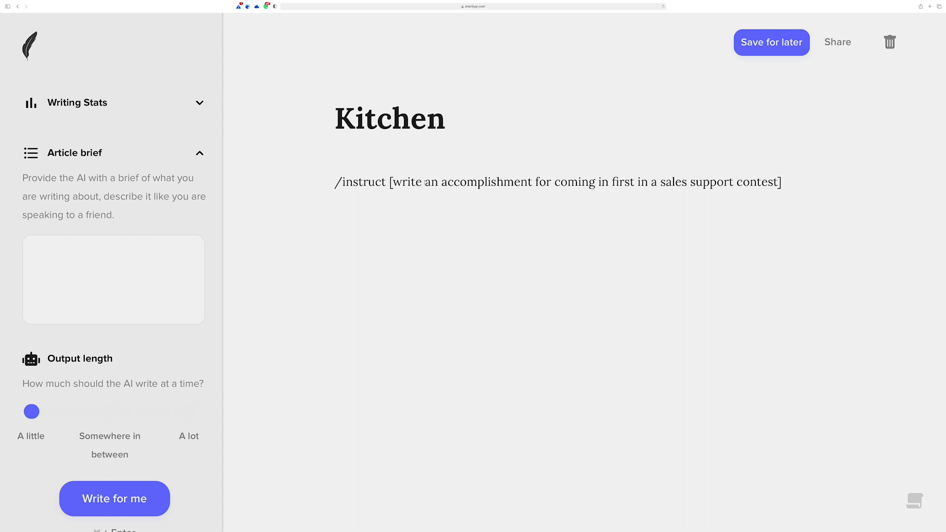
Replace the bracketed instruction with "give me some questions about kitchen appliances" and generate the AI output
{"action": "left_click_drag", "start_coordinate": [393, 183], "coordinate": [779, 182]}
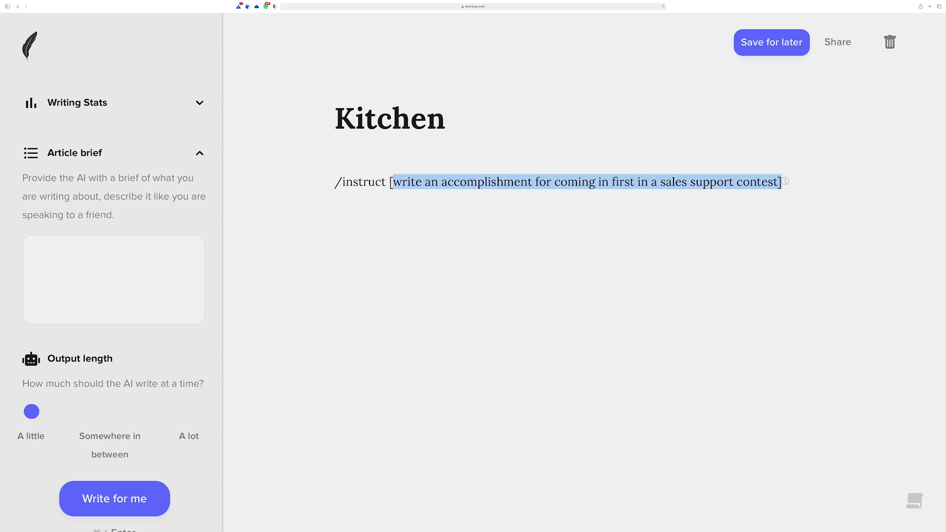
{"action": "type", "text": "give me some questi"}
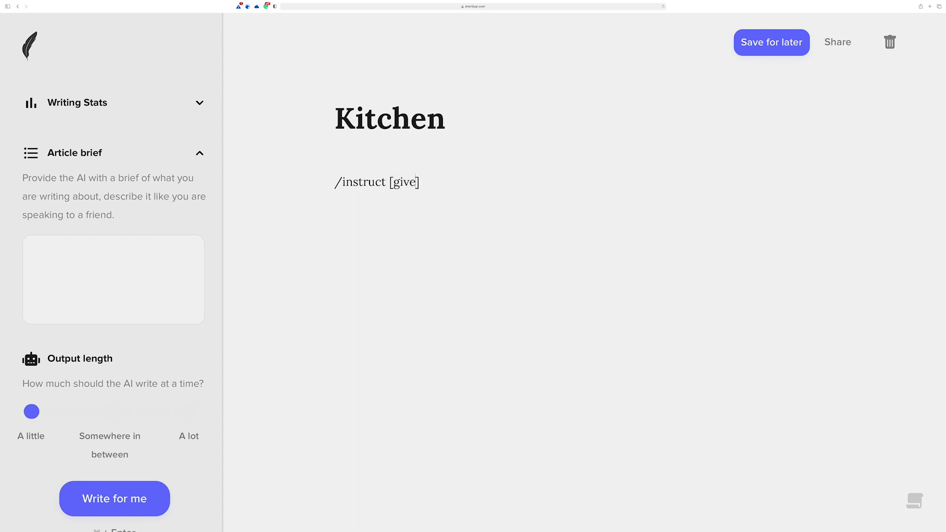
{"action": "type", "text": "ons about kitch"}
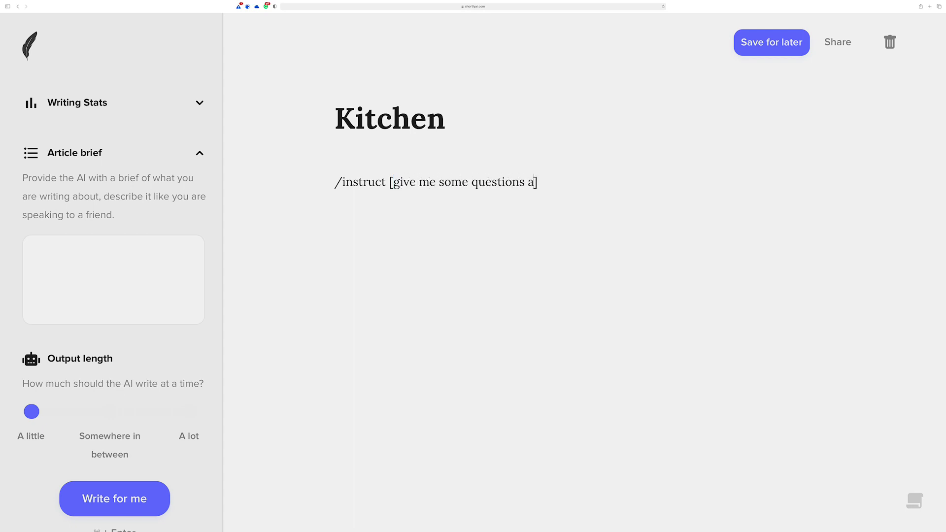
{"action": "type", "text": "en appliancess"}
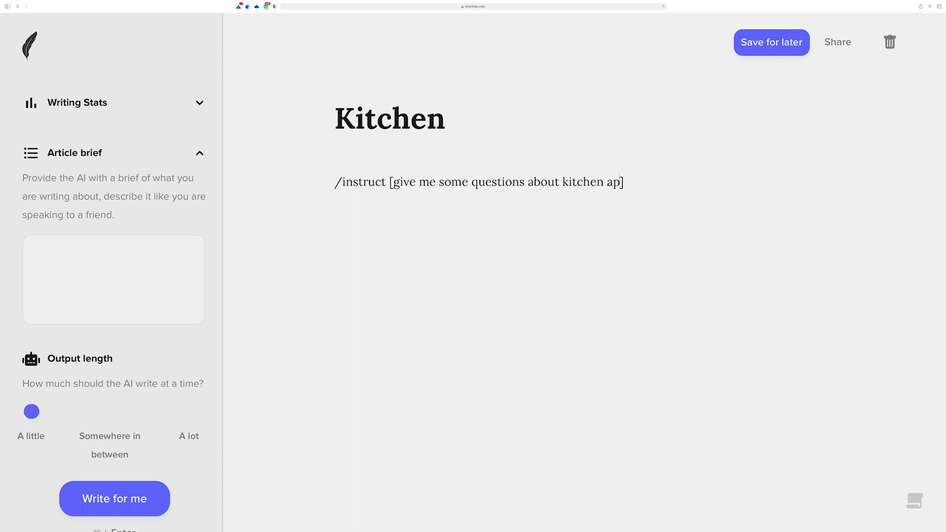
{"action": "key", "text": "BackSpace"}
{"action": "key", "text": "super+Return"}
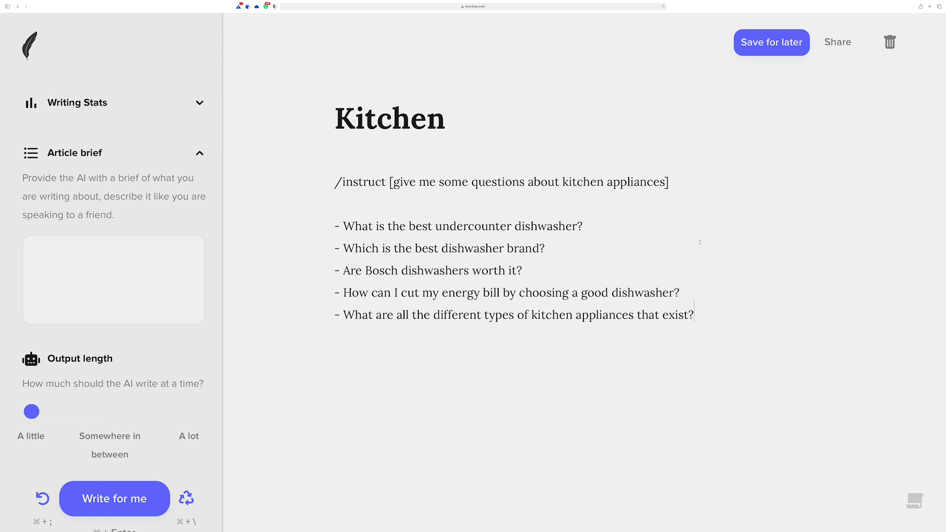
Delete the generated list of questions and the empty line below the instruct command
{"action": "left_click_drag", "start_coordinate": [708, 305], "coordinate": [338, 216]}
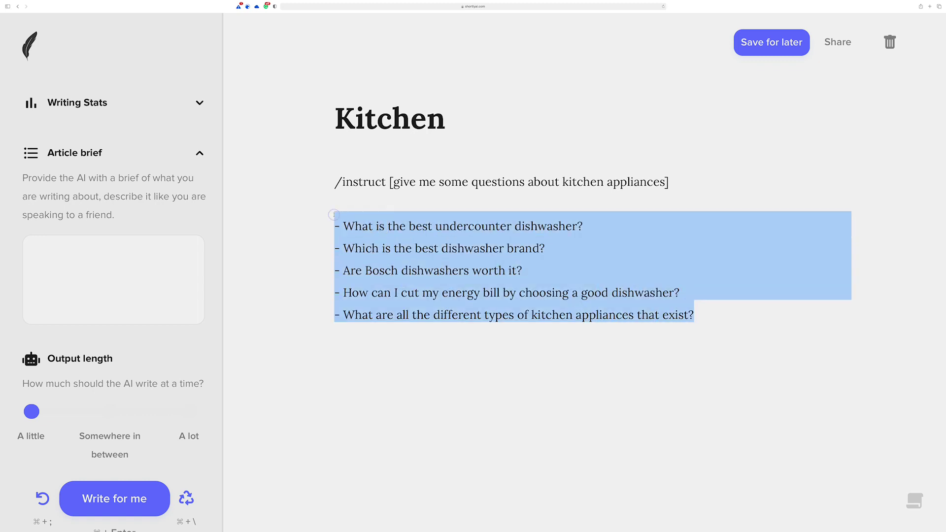
{"action": "key", "text": "BackSpace"}
{"action": "key", "text": "BackSpace"}
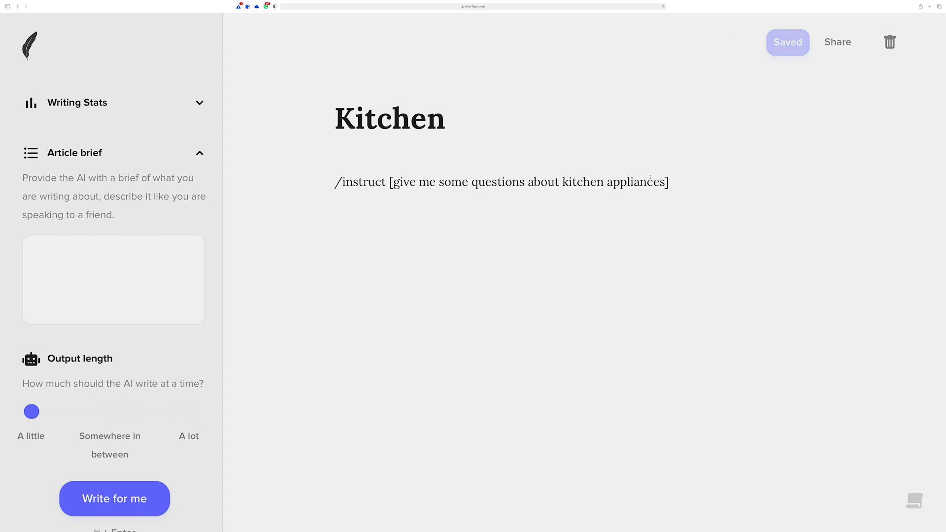
Duplicate the instruct command on a new line, change "appliances" to "knives" in the copy, and begin a third line with "/"
{"action": "left_click_drag", "start_coordinate": [669, 182], "coordinate": [318, 178]}
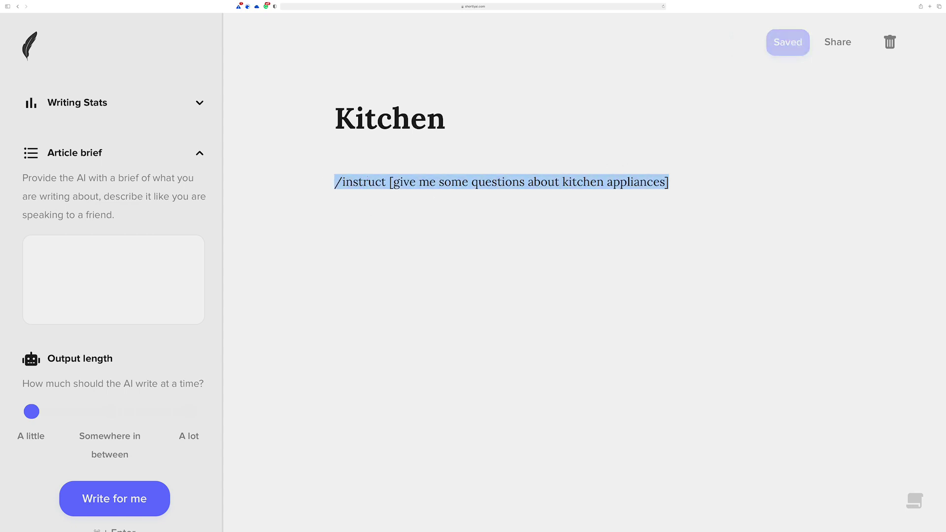
{"action": "key", "text": "super+c"}
{"action": "left_click", "coordinate": [708, 180]}
{"action": "key", "text": "Return"}
{"action": "key", "text": "super+v"}
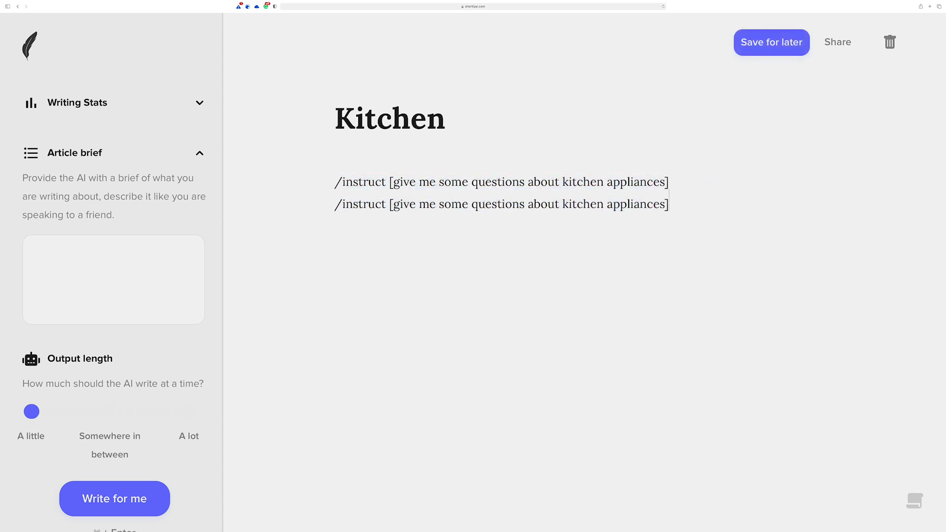
{"action": "double_click", "coordinate": [629, 203]}
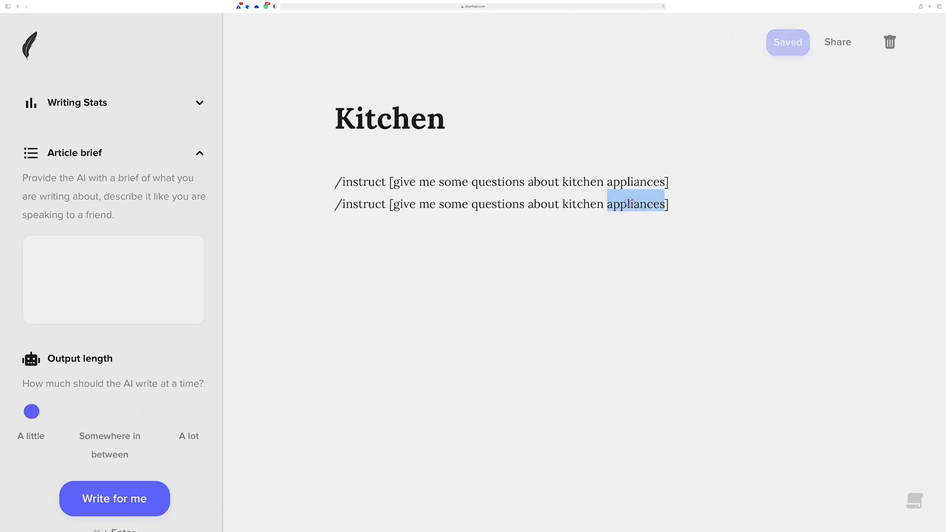
{"action": "type", "text": "knives"}
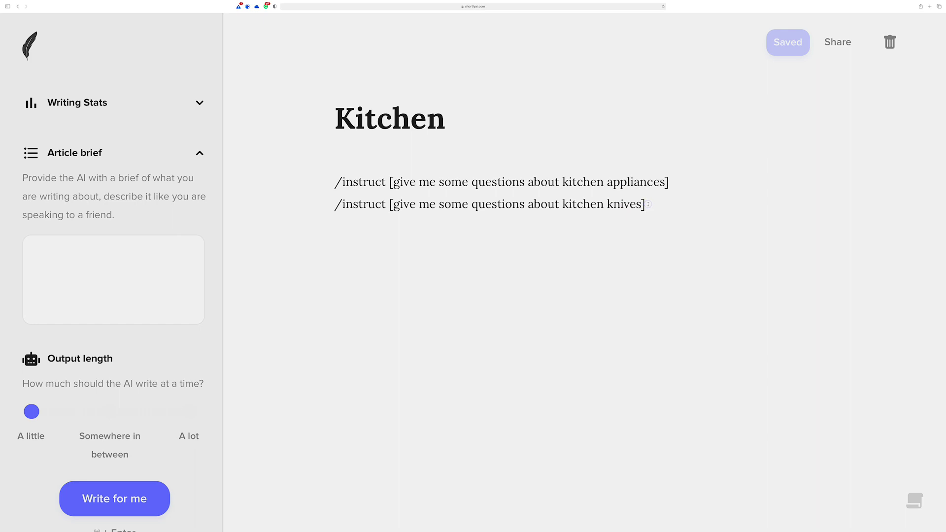
{"action": "key", "text": "Return"}
{"action": "type", "text": "/"}
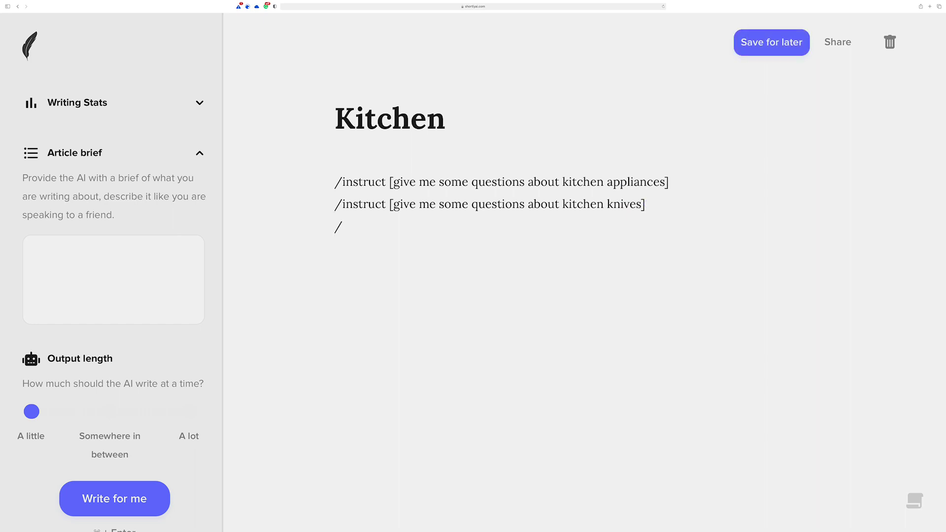
Copy "give me some questions about kitchen" from the first command into both the title and the article brief
{"action": "left_click", "coordinate": [565, 118]}
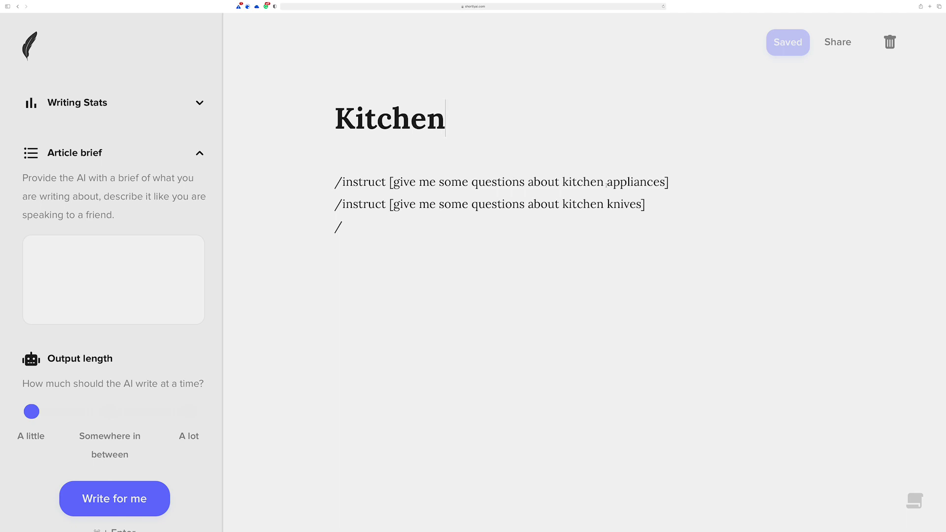
{"action": "left_click_drag", "start_coordinate": [604, 181], "coordinate": [393, 182]}
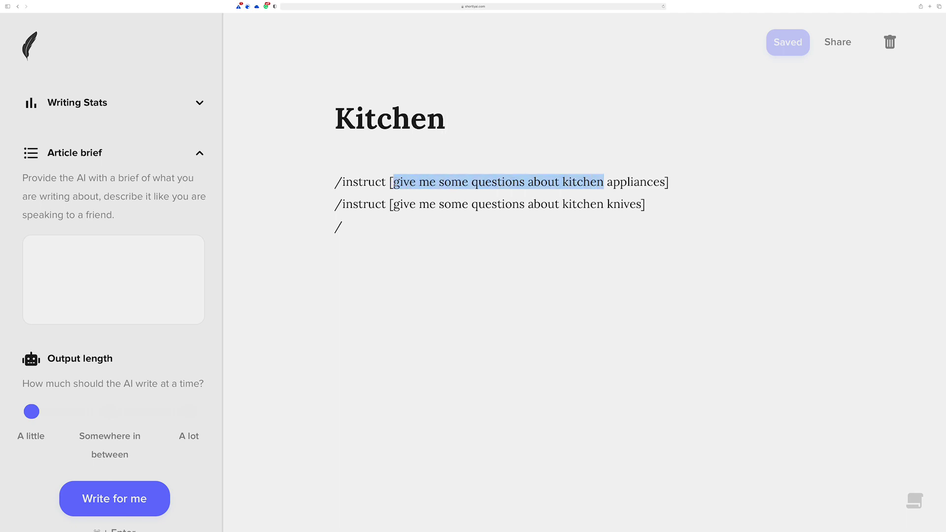
{"action": "left_click_drag", "start_coordinate": [446, 121], "coordinate": [312, 116]}
{"action": "key", "text": "super+v"}
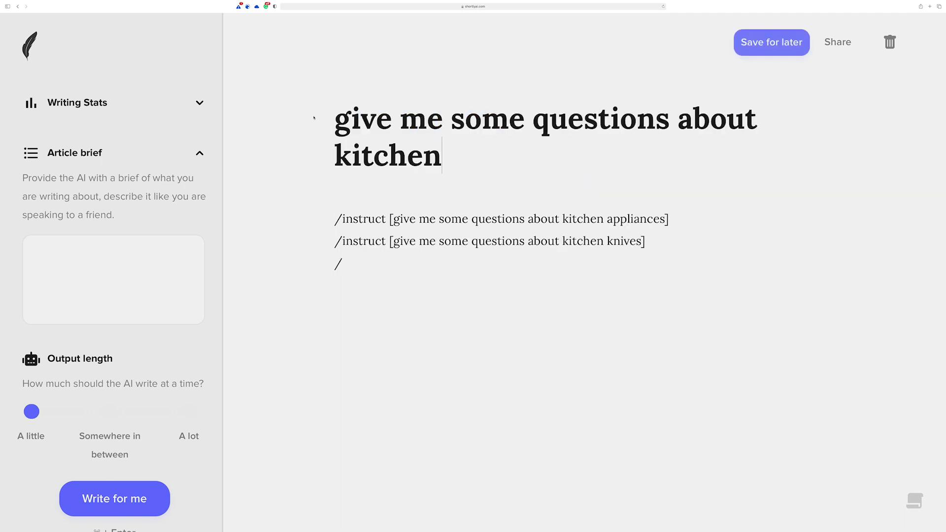
{"action": "left_click", "coordinate": [91, 258]}
{"action": "key", "text": "super+v"}
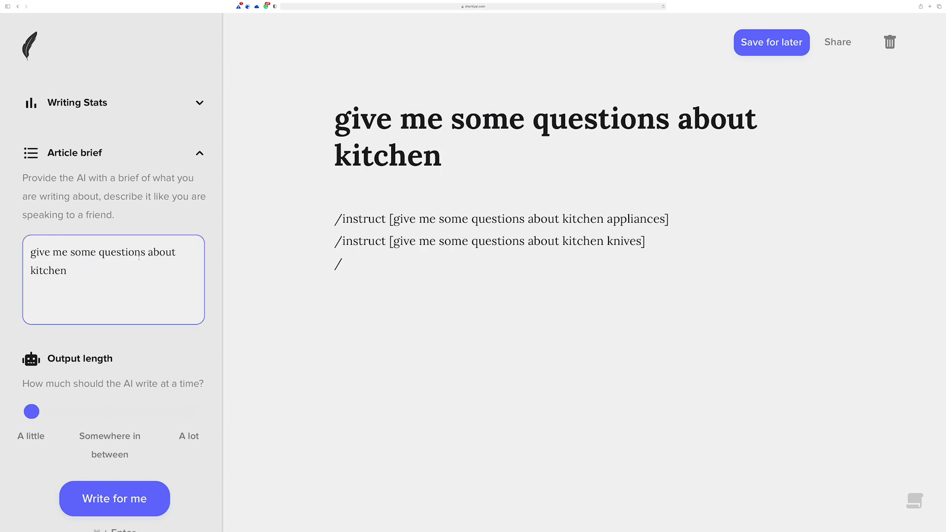
Let the AI continue the command list from the "/" line, and delete the incomplete last command
{"action": "left_click", "coordinate": [411, 262]}
{"action": "key", "text": "super+Return"}
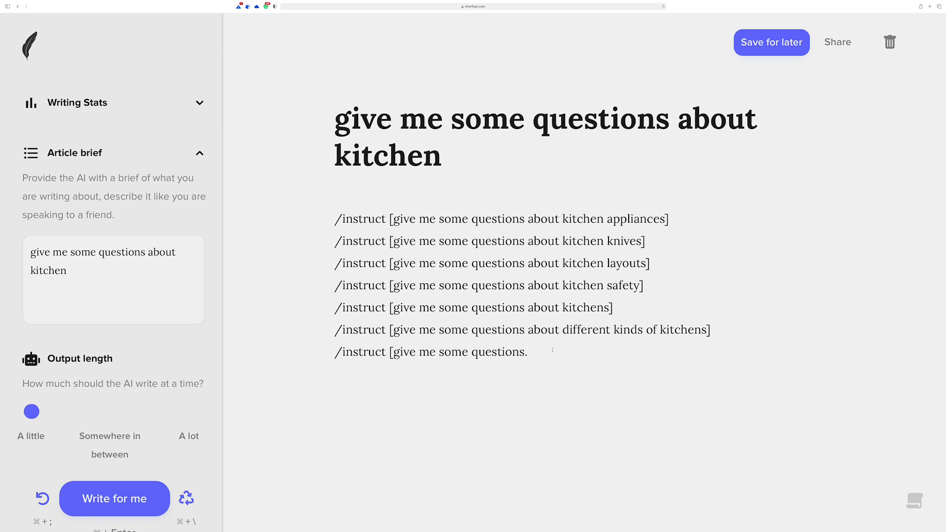
{"action": "left_click_drag", "start_coordinate": [527, 352], "coordinate": [306, 353]}
{"action": "key", "text": "BackSpace"}
{"action": "key", "text": "BackSpace"}
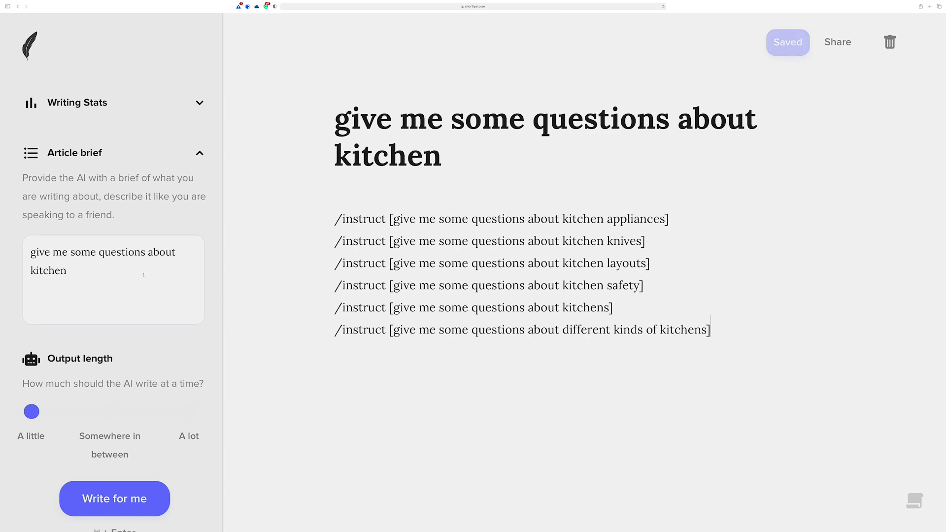
Clear the article brief and append "goods" to the title, making it "give me some questions about kitchen goods"
{"action": "triple_click", "coordinate": [99, 270]}
{"action": "key", "text": "BackSpace"}
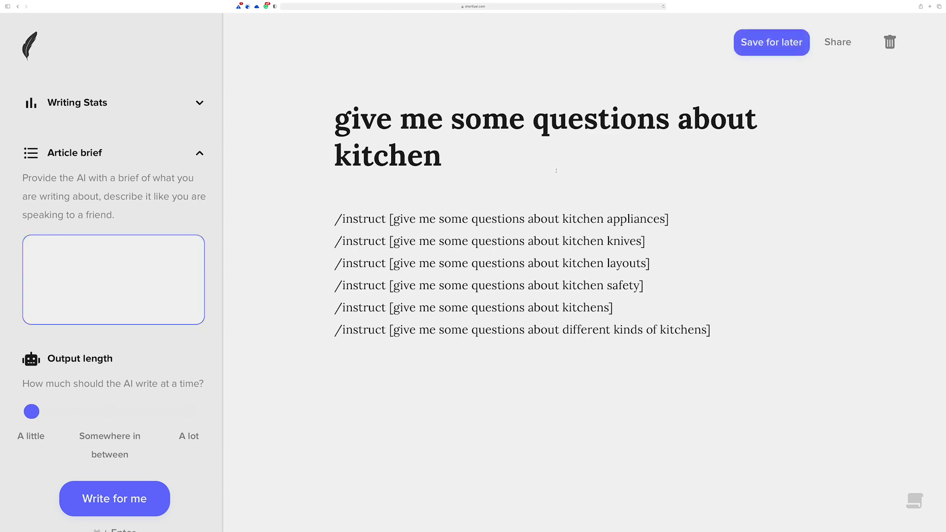
{"action": "left_click", "coordinate": [524, 147]}
{"action": "type", "text": "goo"}
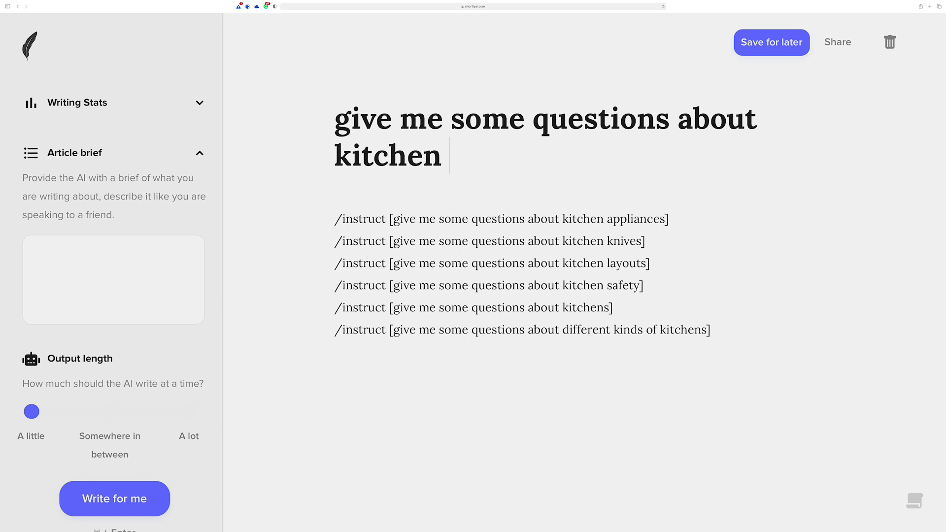
{"action": "type", "text": "ds"}
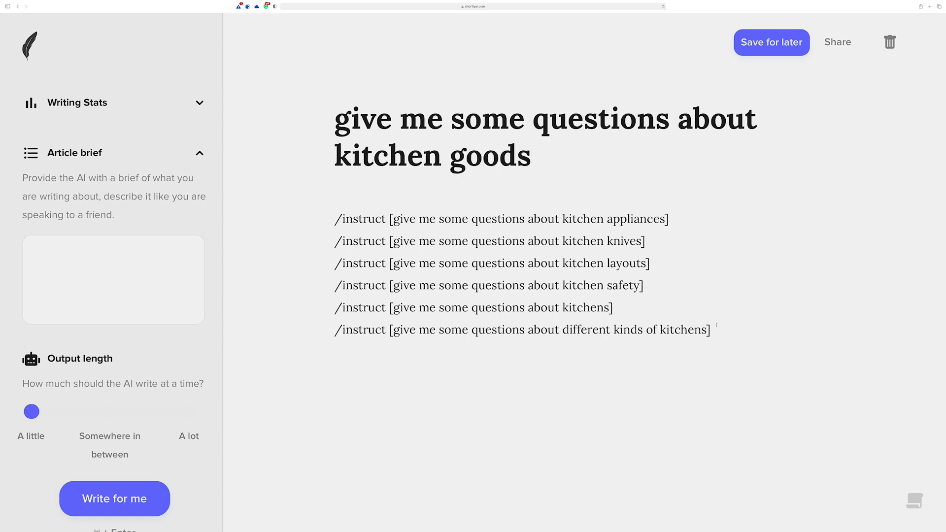
Delete the instruct commands about kitchen safety and kitchens, along with the blank line left between the remaining commands
{"action": "left_click_drag", "start_coordinate": [712, 329], "coordinate": [320, 287]}
{"action": "key", "text": "BackSpace"}
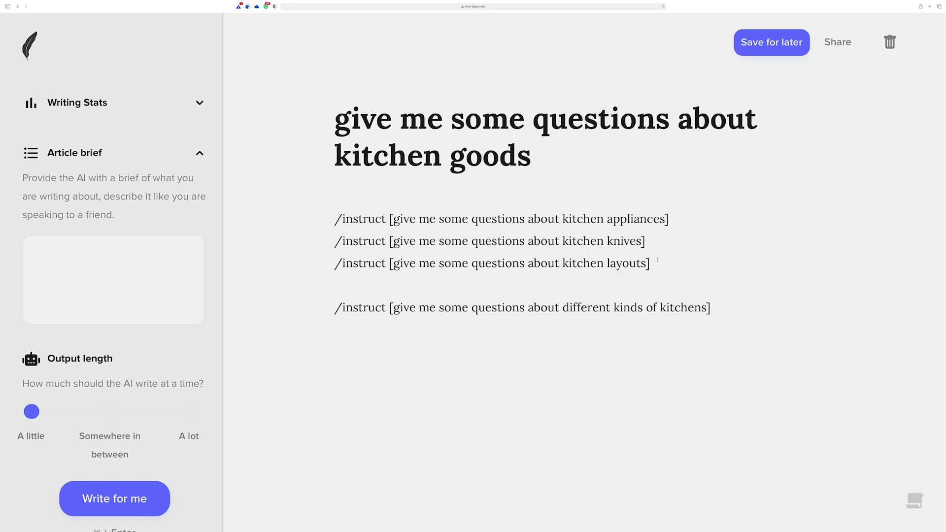
{"action": "key", "text": "BackSpace"}
Start a new "/" line below the commands, let the AI continue the list, and delete the command about bathing in the dormitory
{"action": "left_click", "coordinate": [711, 284]}
{"action": "key", "text": "Return"}
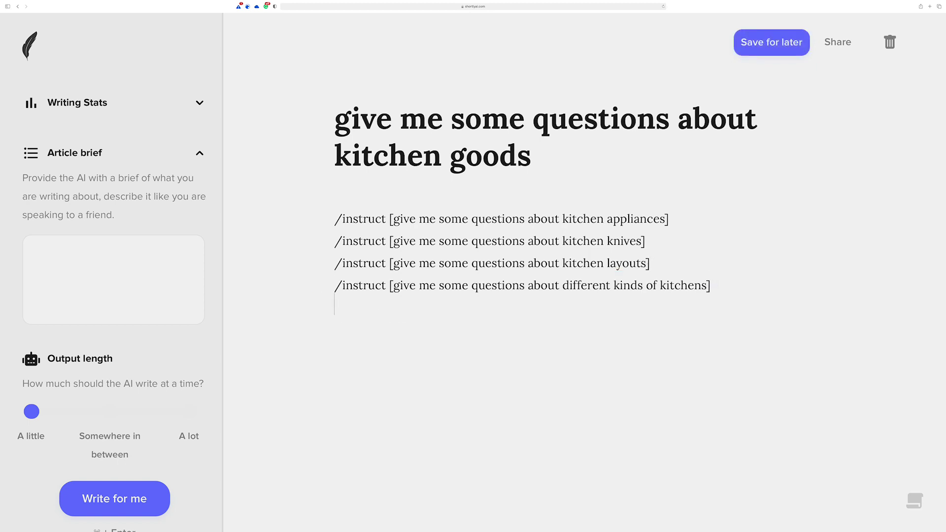
{"action": "type", "text": "/"}
{"action": "key", "text": "super+Return"}
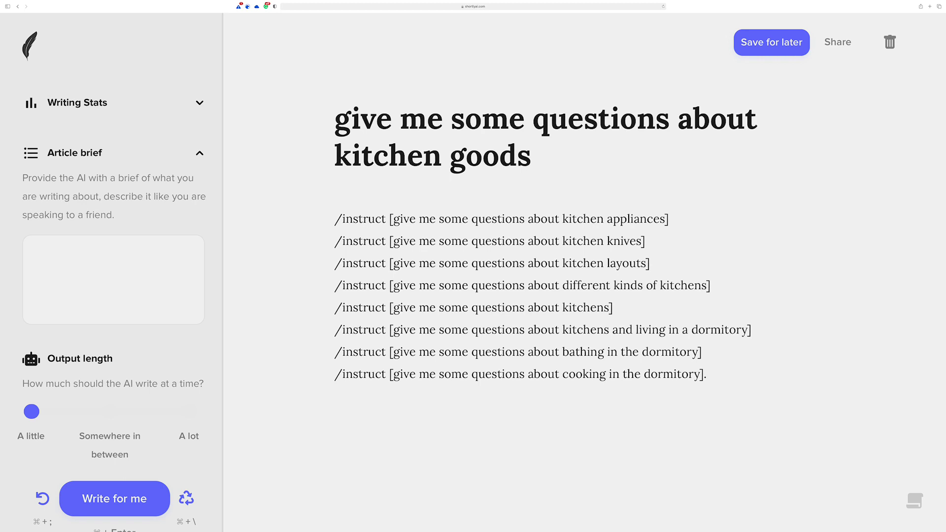
{"action": "left_click_drag", "start_coordinate": [701, 352], "coordinate": [299, 351]}
{"action": "key", "text": "BackSpace"}
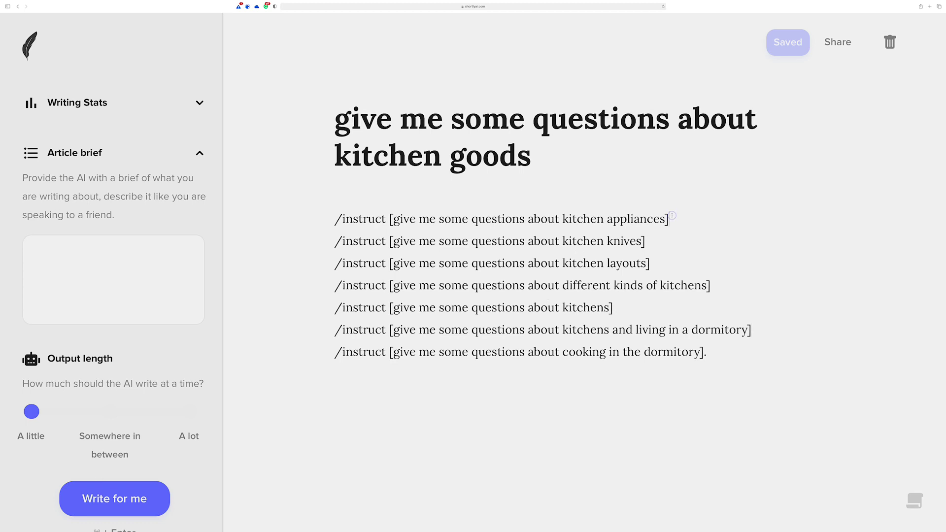
Run the kitchen appliances and kitchen knives instruct commands, and add the missing "-" before the nonstick cookware question
{"action": "key", "text": "super+Return"}
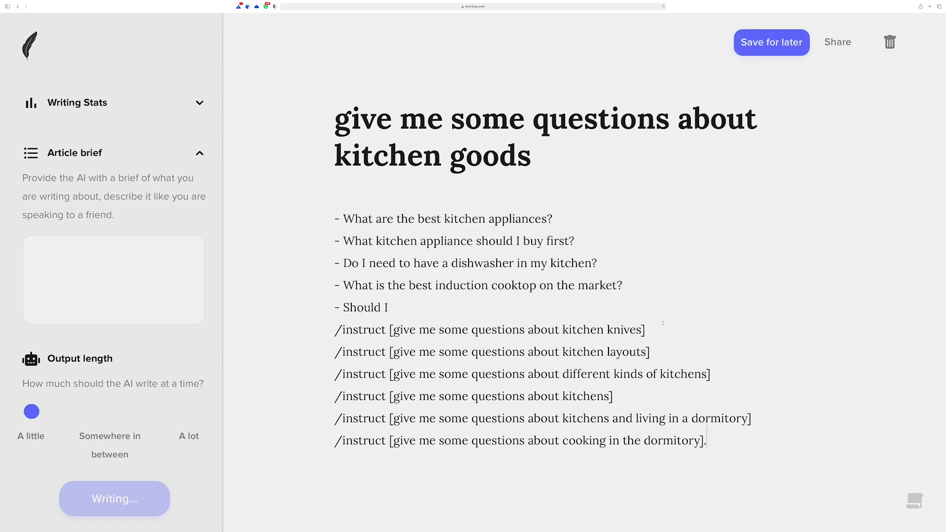
{"action": "left_click", "coordinate": [655, 354]}
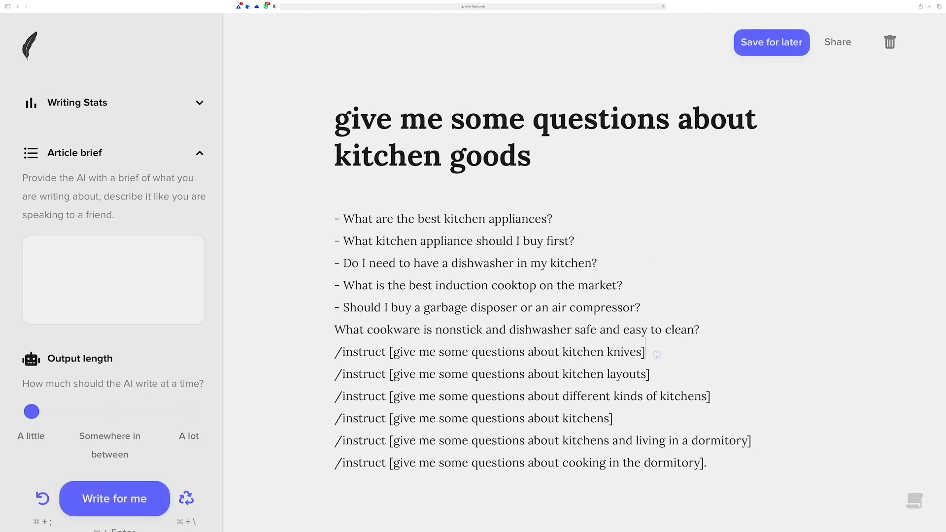
{"action": "key", "text": "super+Return"}
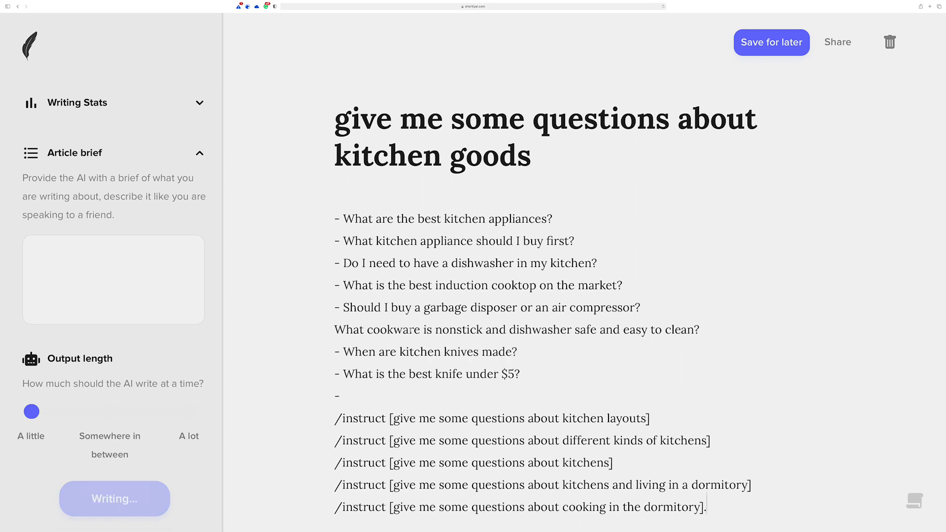
{"action": "left_click", "coordinate": [335, 329]}
{"action": "type", "text": "-"}
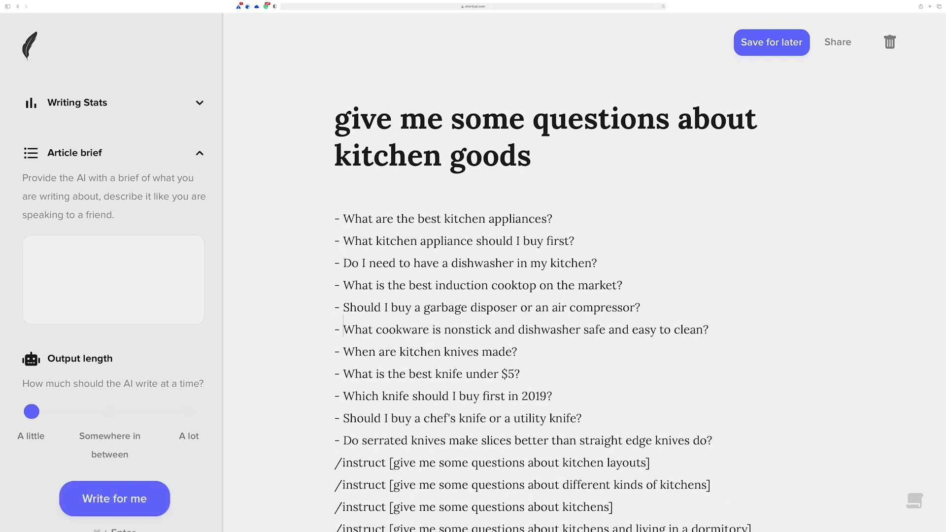
Run the instruct command about kitchen layouts to generate its questions
{"action": "scroll", "coordinate": [336, 328], "scroll_direction": "down", "scroll_amount": 3}
{"action": "scroll", "coordinate": [541, 296], "scroll_direction": "down", "scroll_amount": 2}
{"action": "left_click", "coordinate": [668, 290]}
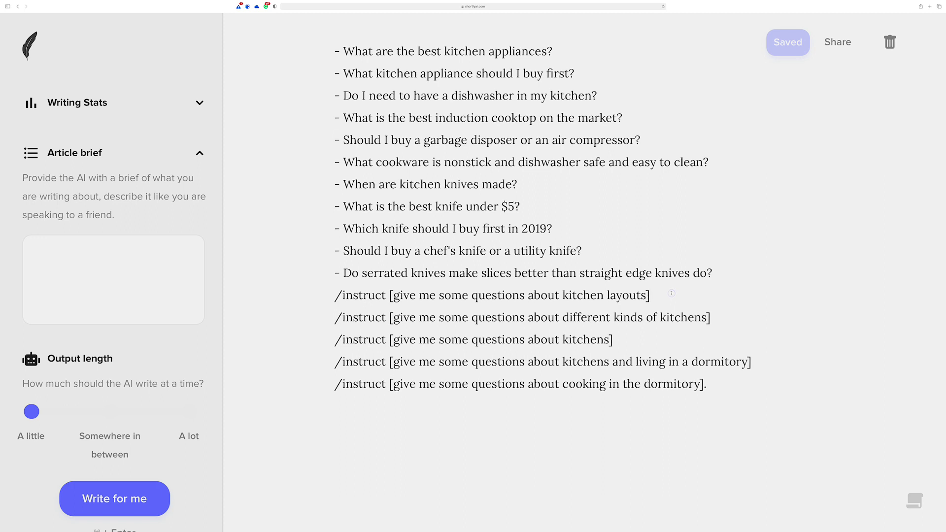
{"action": "key", "text": "super+Return"}
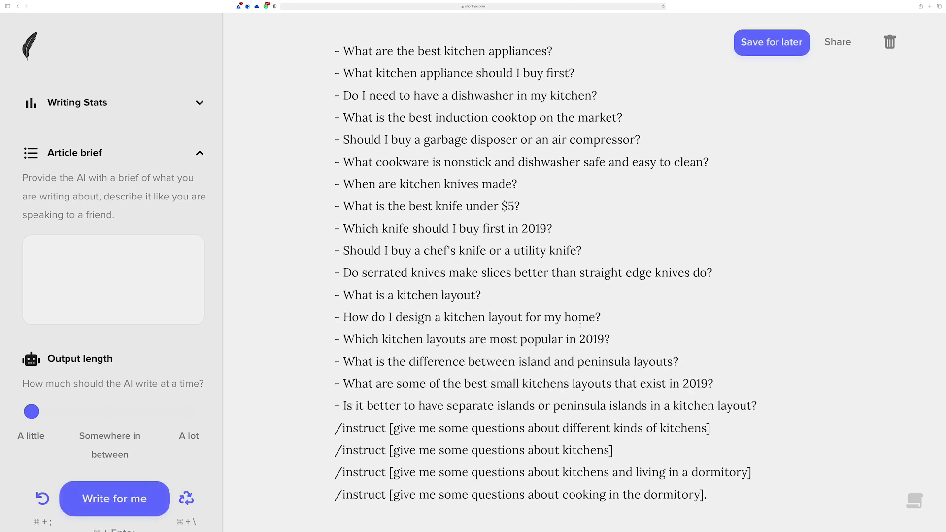
Dismiss the prompt to rate the AI's writing and look over the generated list of kitchen questions
{"action": "left_click_drag", "start_coordinate": [604, 340], "coordinate": [594, 339]}
{"action": "left_click", "coordinate": [634, 339]}
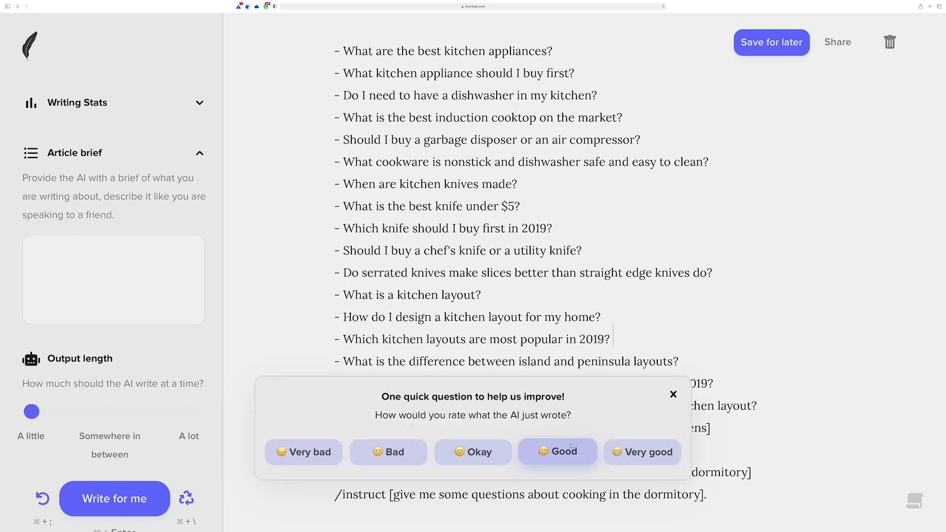
{"action": "left_click", "coordinate": [622, 450]}
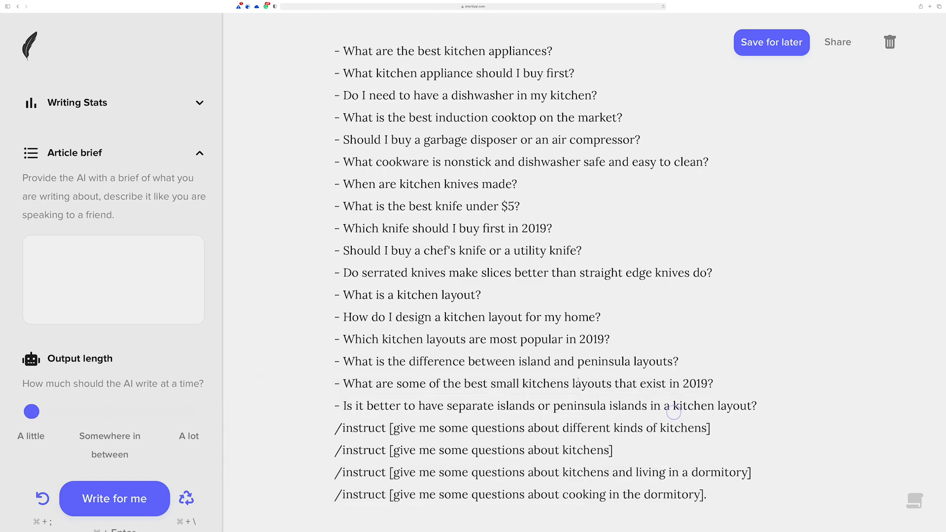
{"action": "scroll", "coordinate": [578, 380], "scroll_direction": "down", "scroll_amount": 3}
{"action": "scroll", "coordinate": [578, 379], "scroll_direction": "up", "scroll_amount": 6}
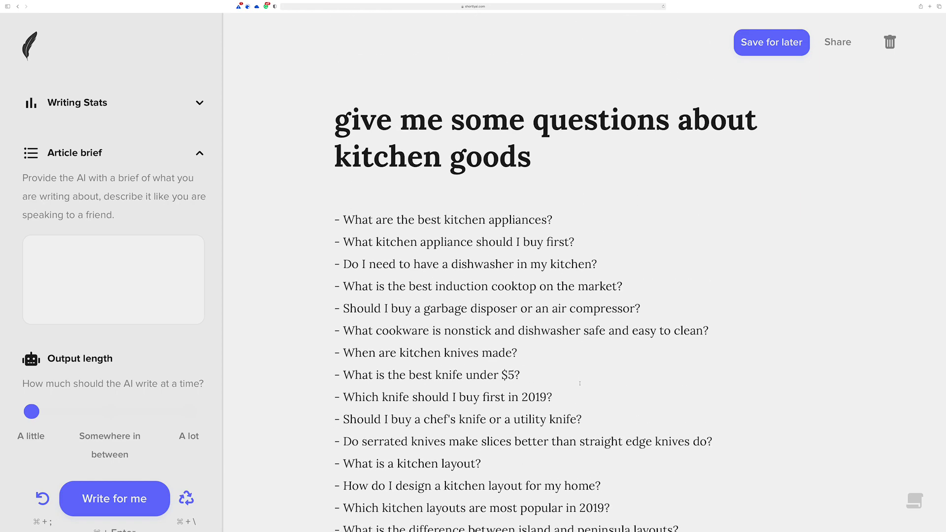